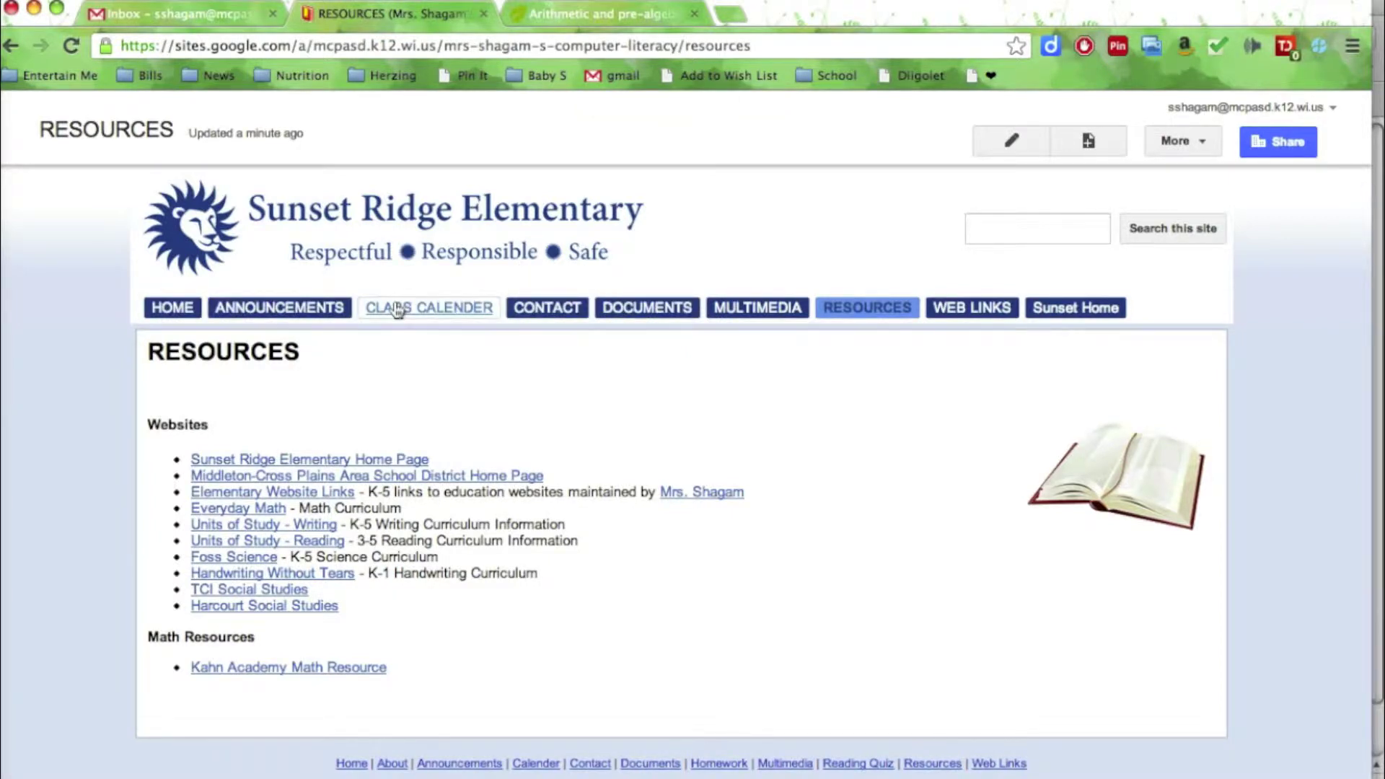
Open Edit site layout for the Sunset Ridge Elementary site from the More menu
{"action": "left_click", "coordinate": [1166, 138]}
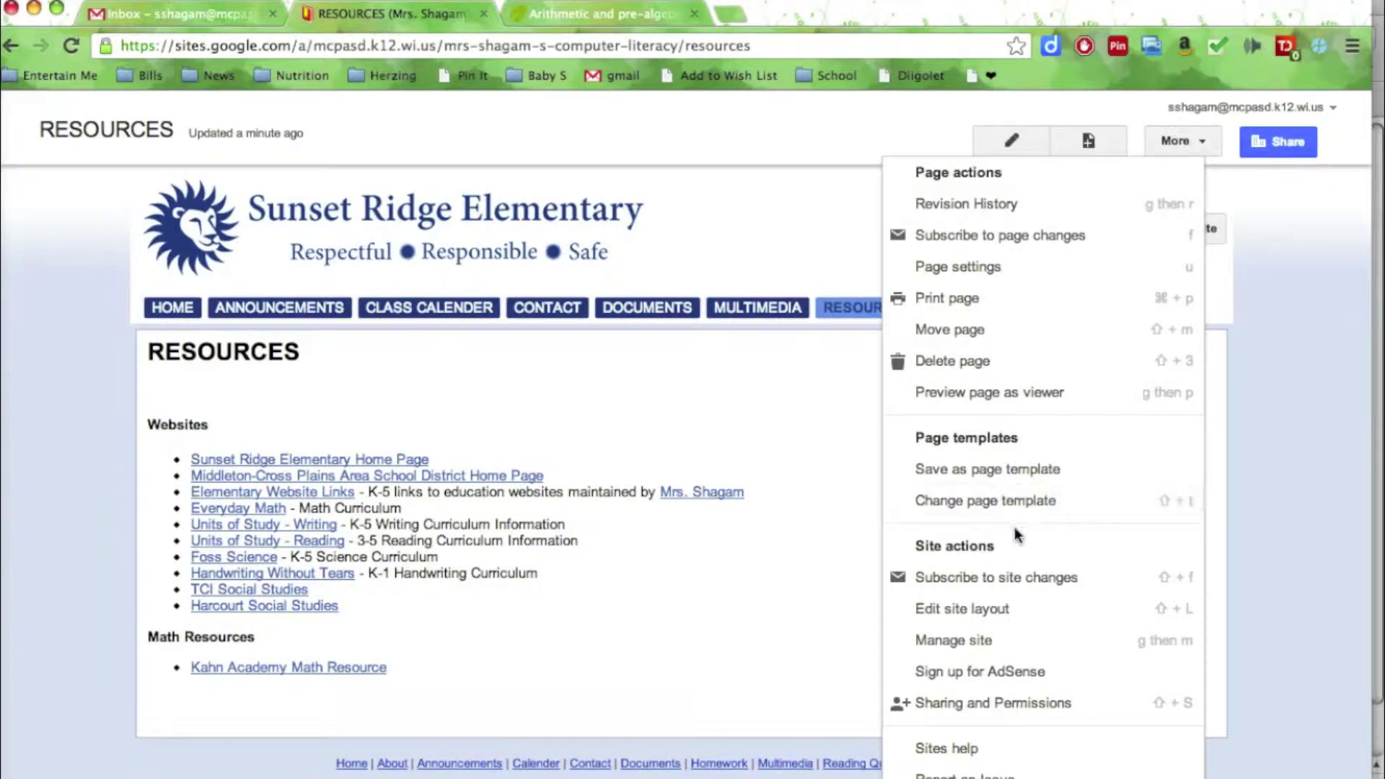
{"action": "left_click", "coordinate": [1006, 613]}
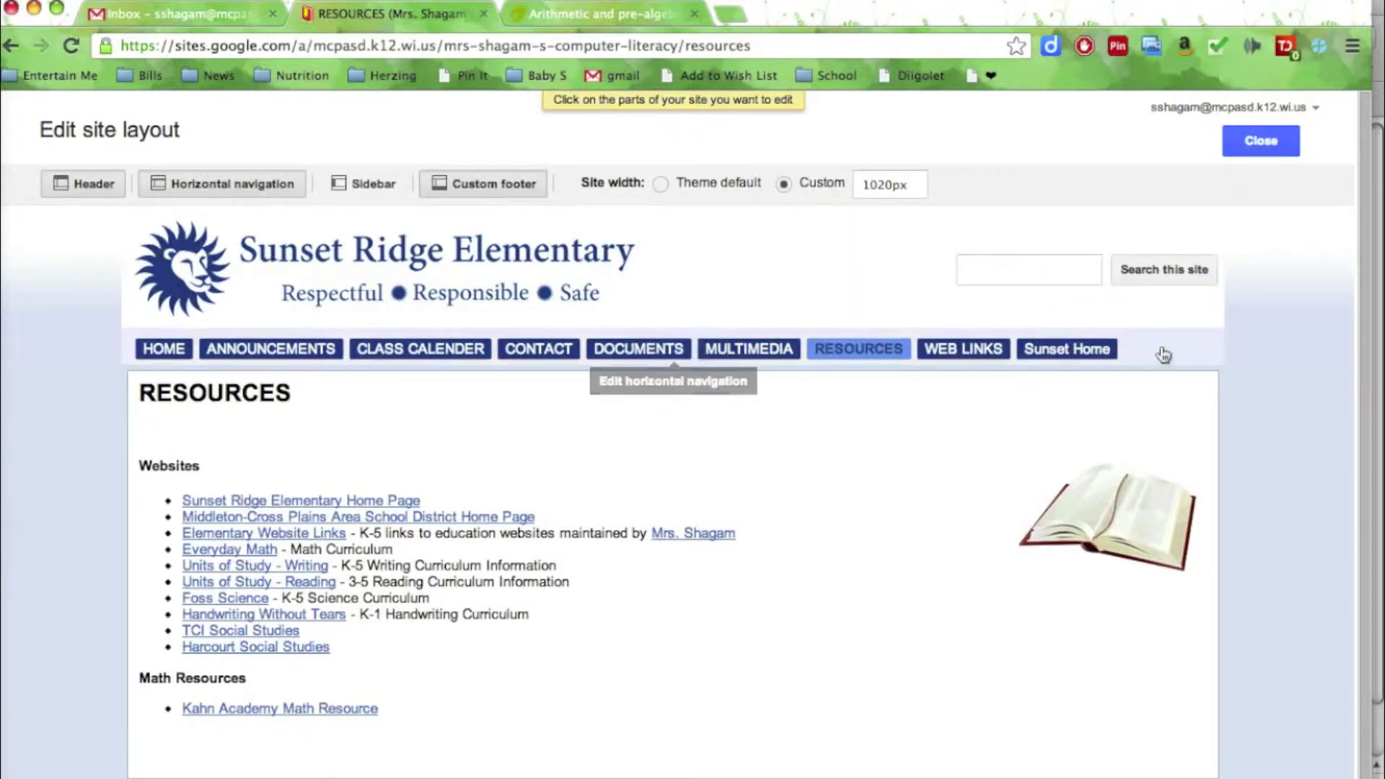
Remove ANNOUNCEMENTS from the top navigation pages, save, and close the layout editor
{"action": "left_click", "coordinate": [665, 349]}
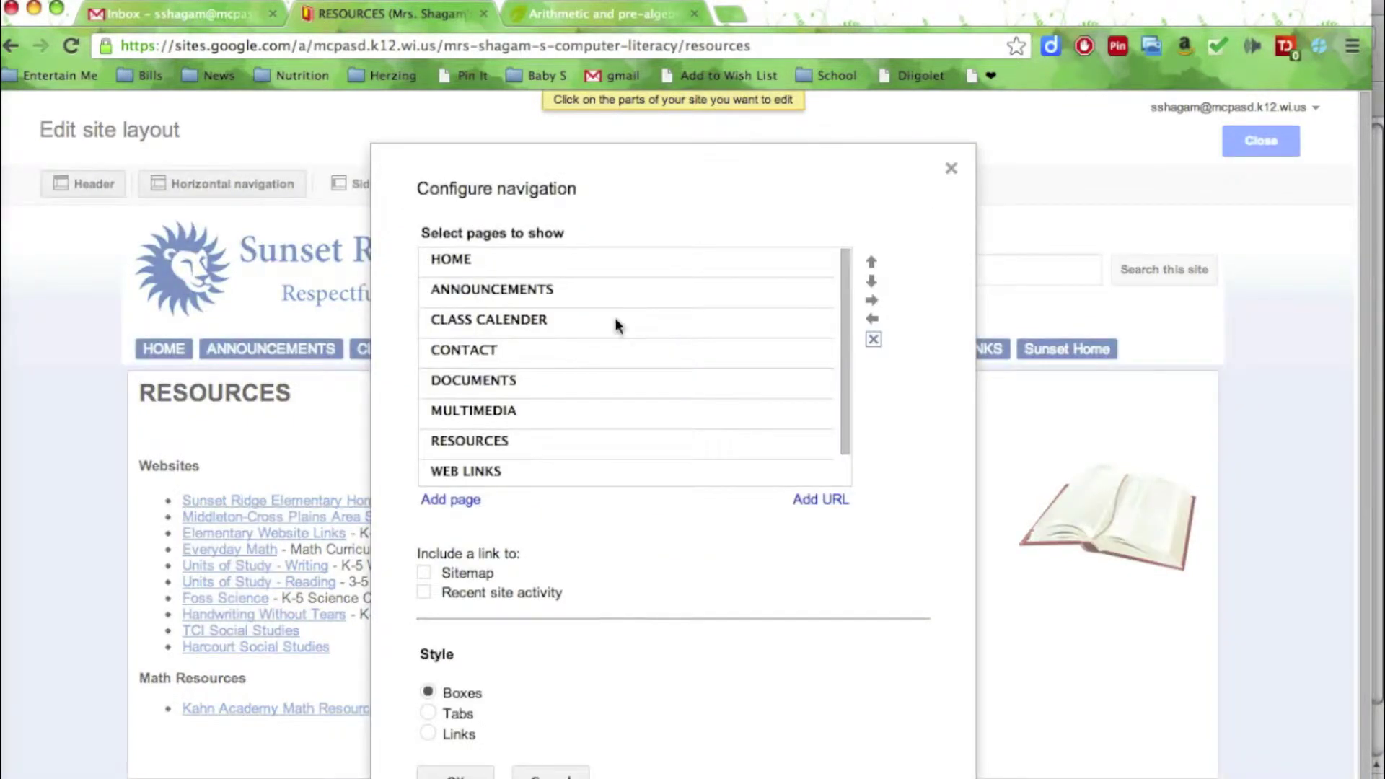
{"action": "left_click", "coordinate": [646, 291]}
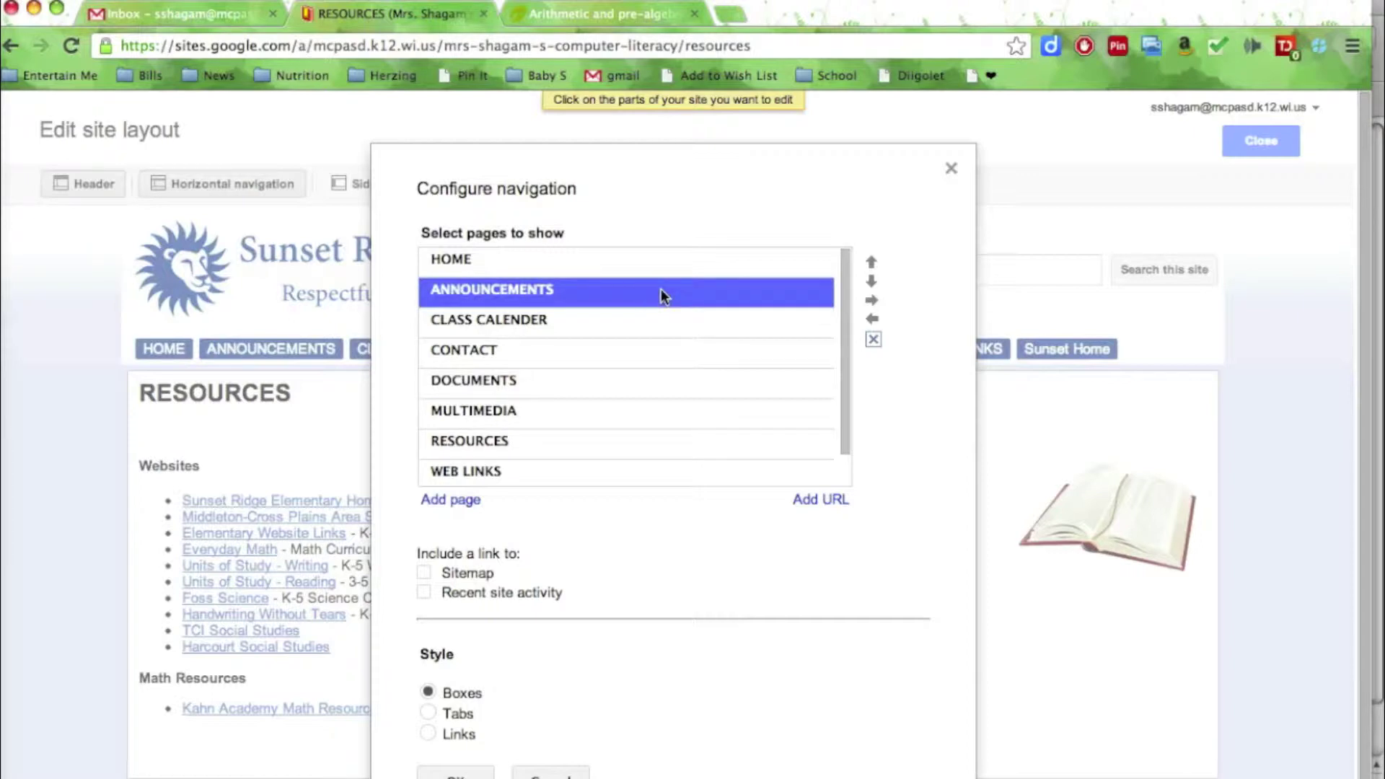
{"action": "left_click", "coordinate": [873, 343]}
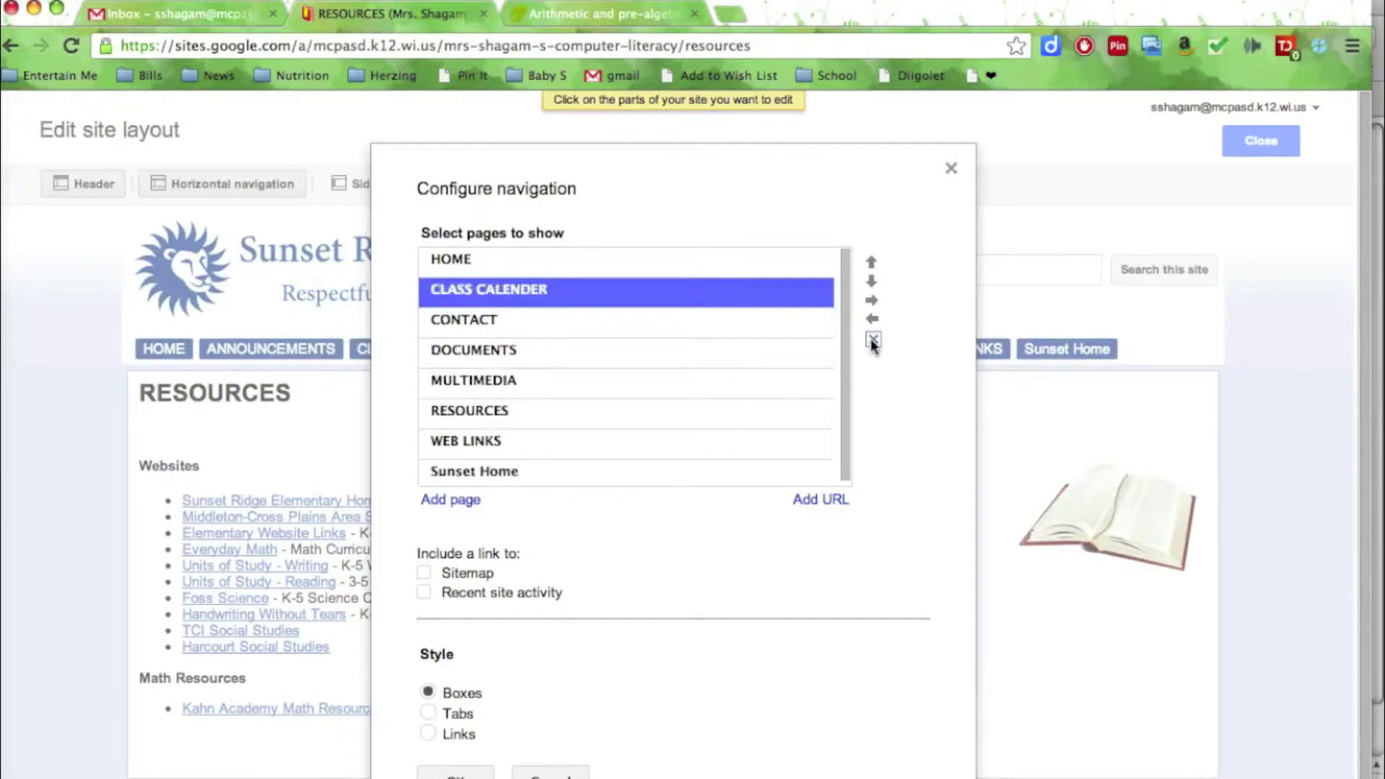
{"action": "scroll", "coordinate": [692, 422], "scroll_direction": "down", "scroll_amount": 1}
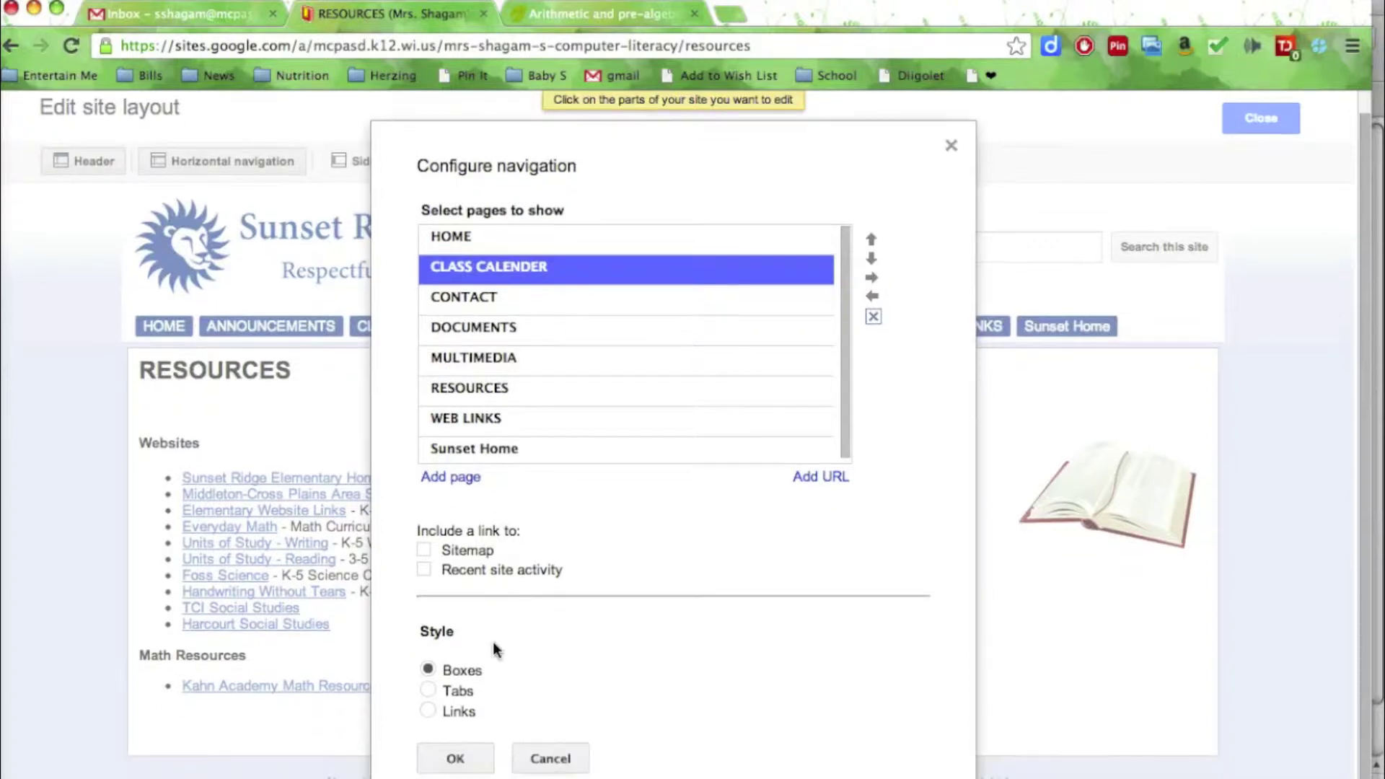
{"action": "left_click", "coordinate": [455, 760]}
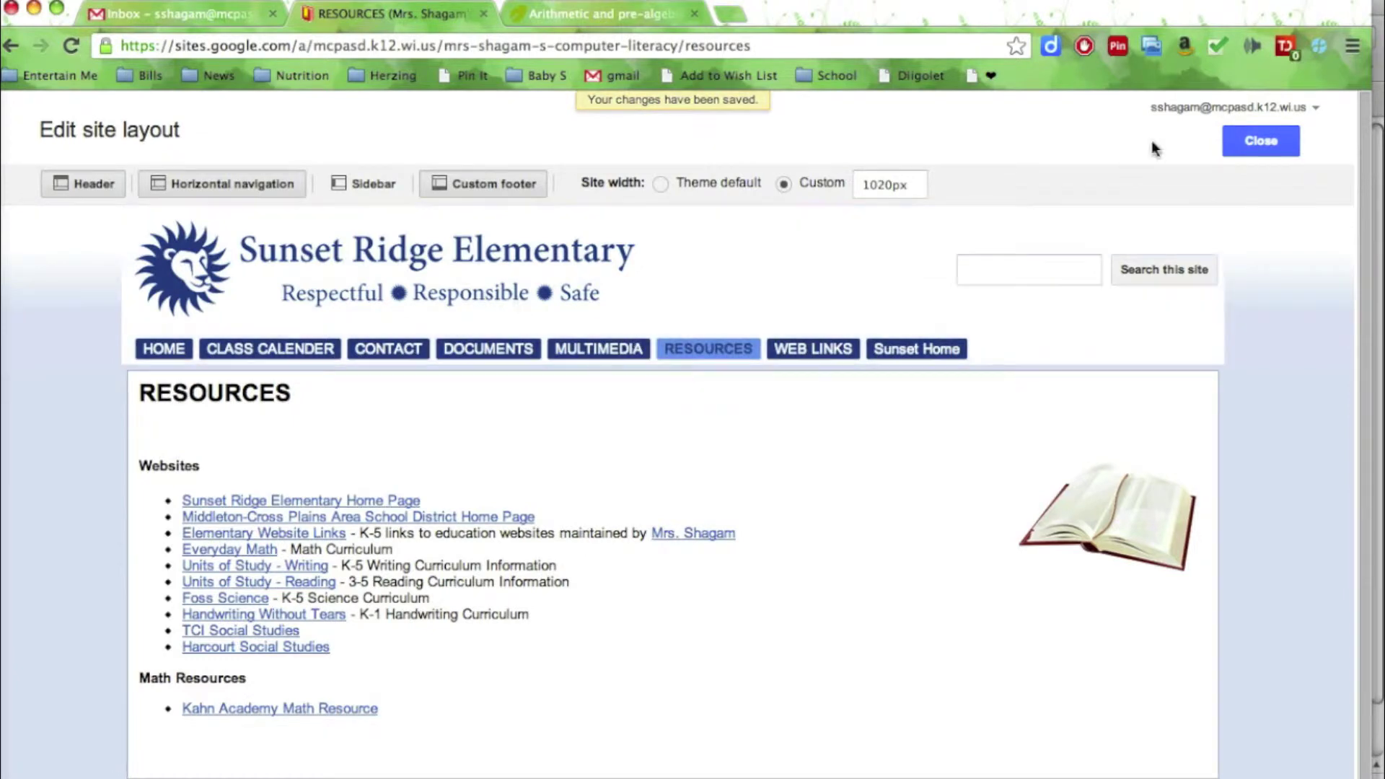
{"action": "left_click", "coordinate": [1249, 142]}
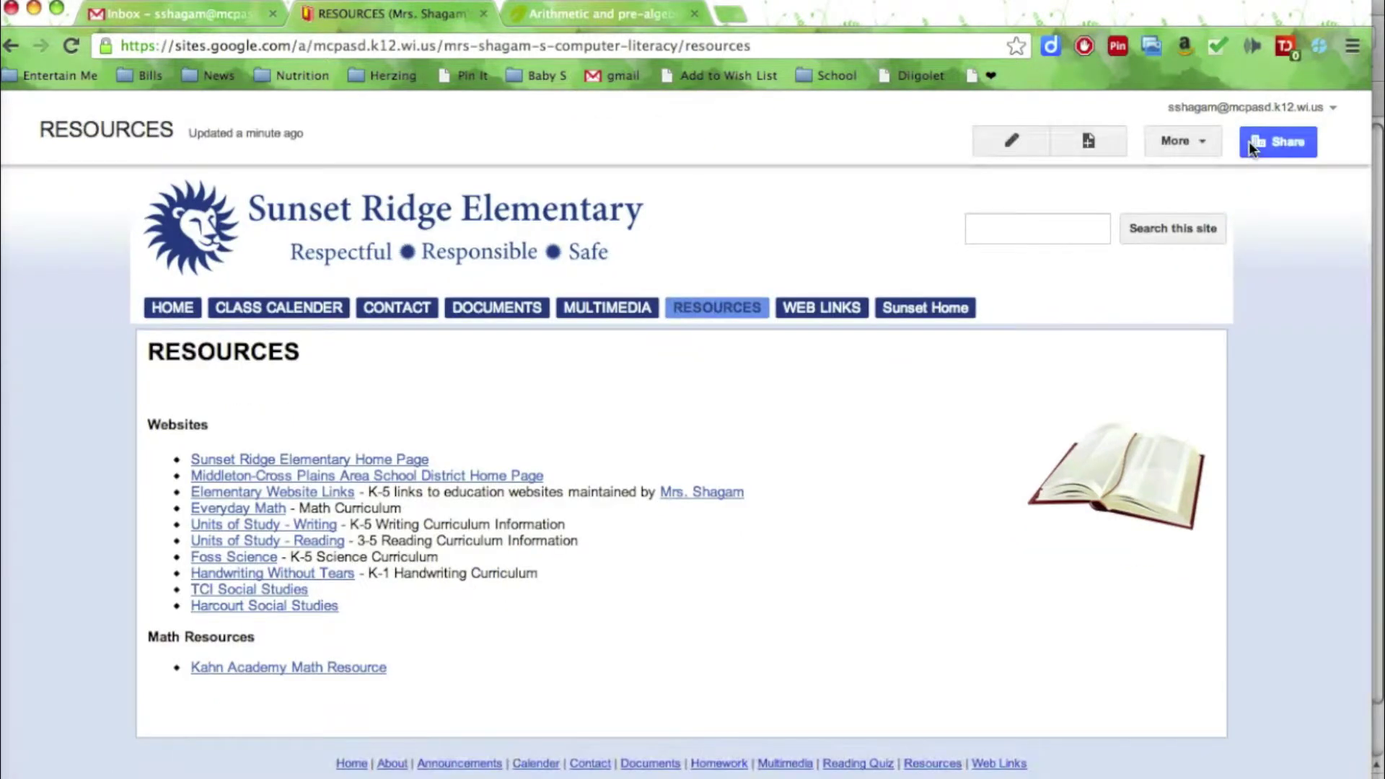
Go to Manage site's Pages tree and open the ANNOUNCEMENTS page
{"action": "left_click", "coordinate": [1193, 144]}
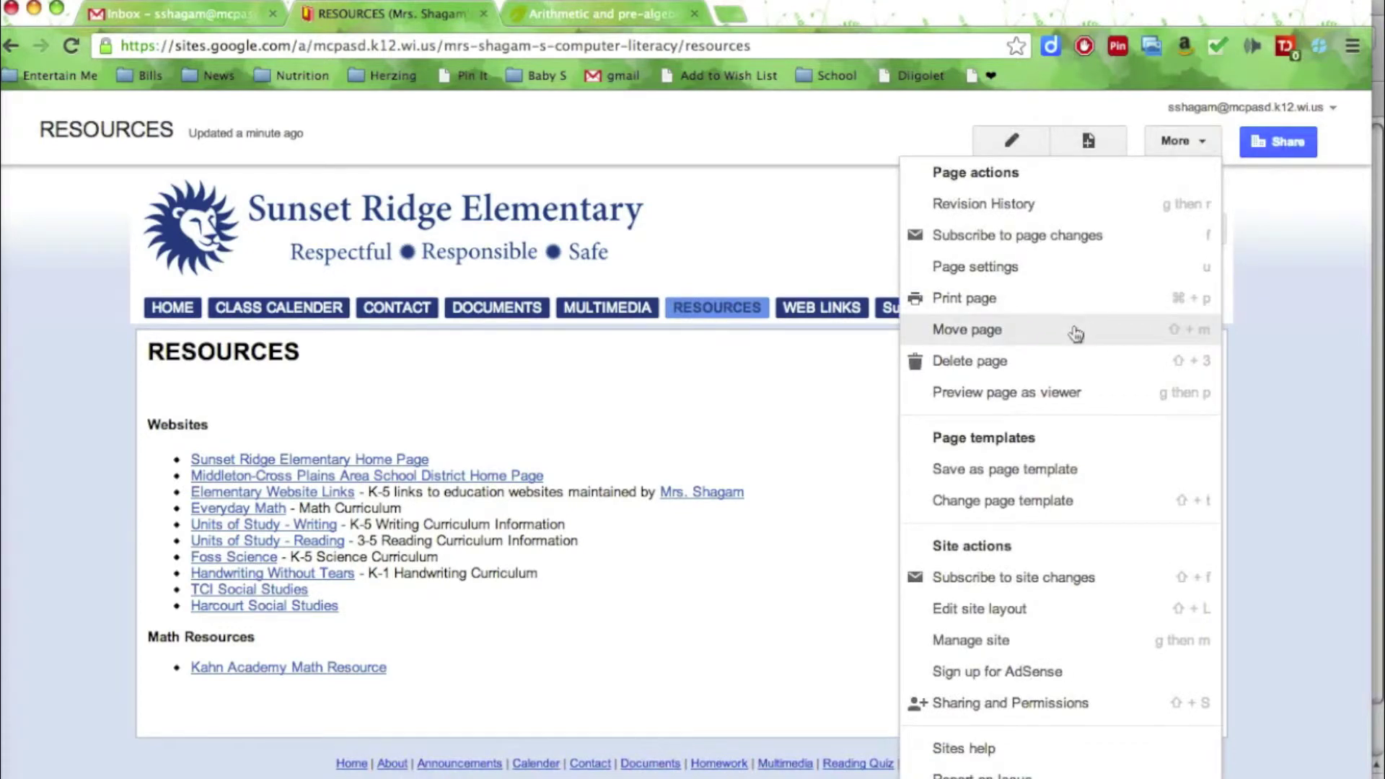
{"action": "left_click", "coordinate": [1021, 644]}
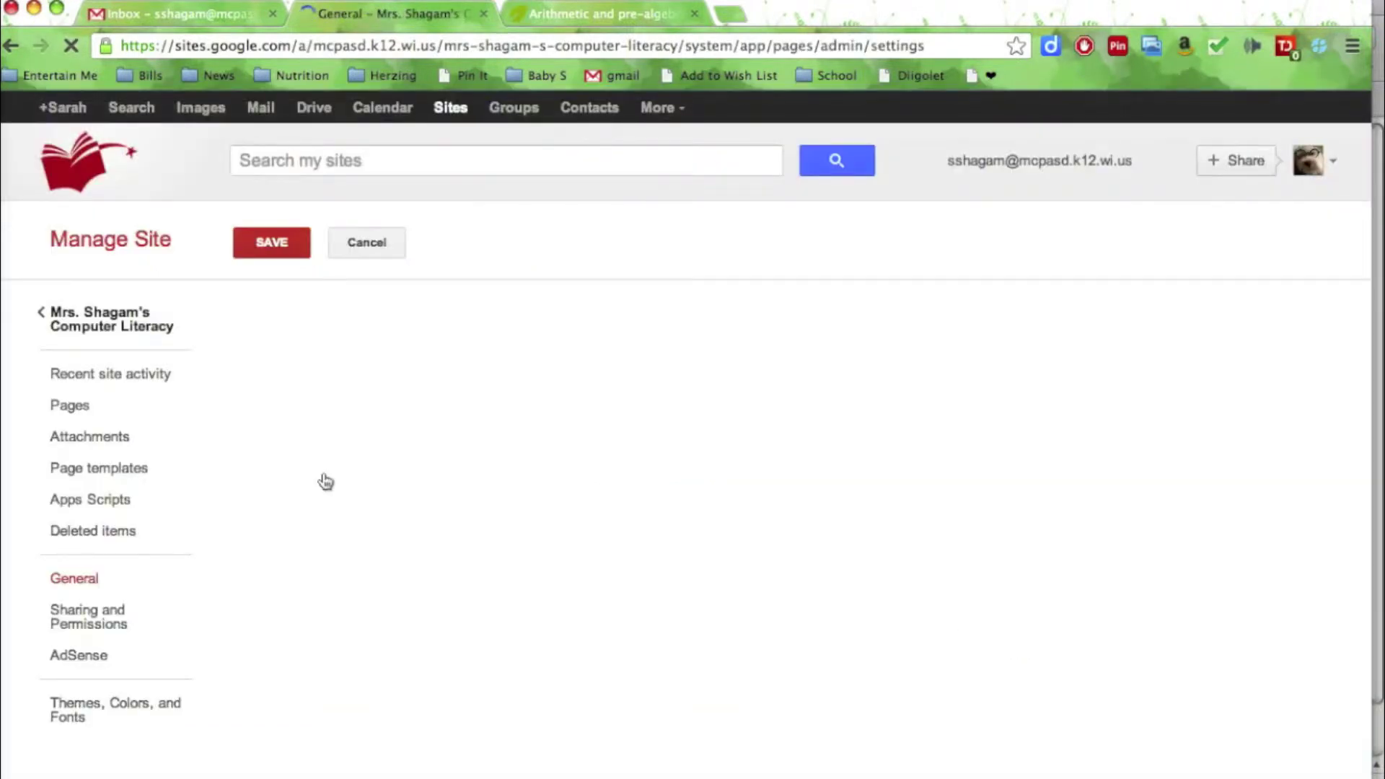
{"action": "left_click", "coordinate": [67, 407]}
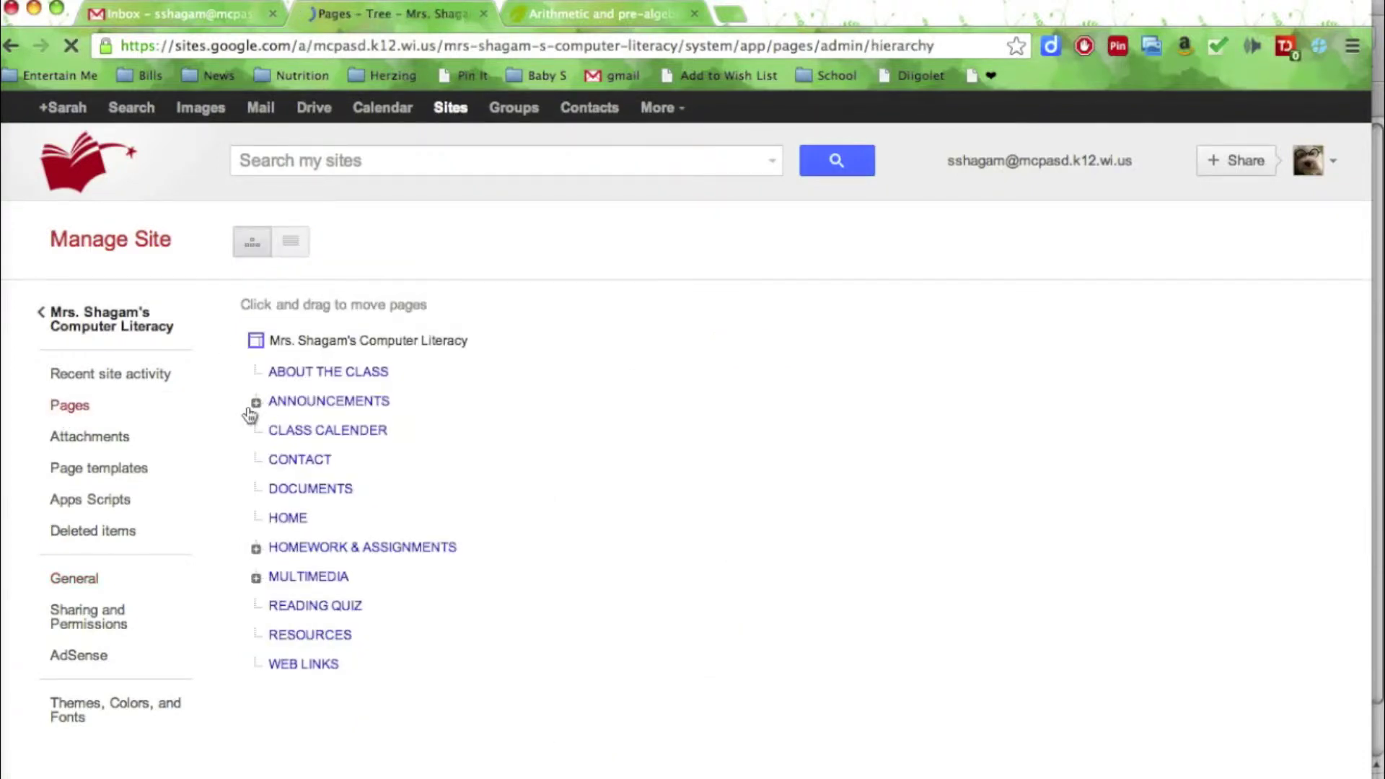
{"action": "left_click", "coordinate": [308, 402]}
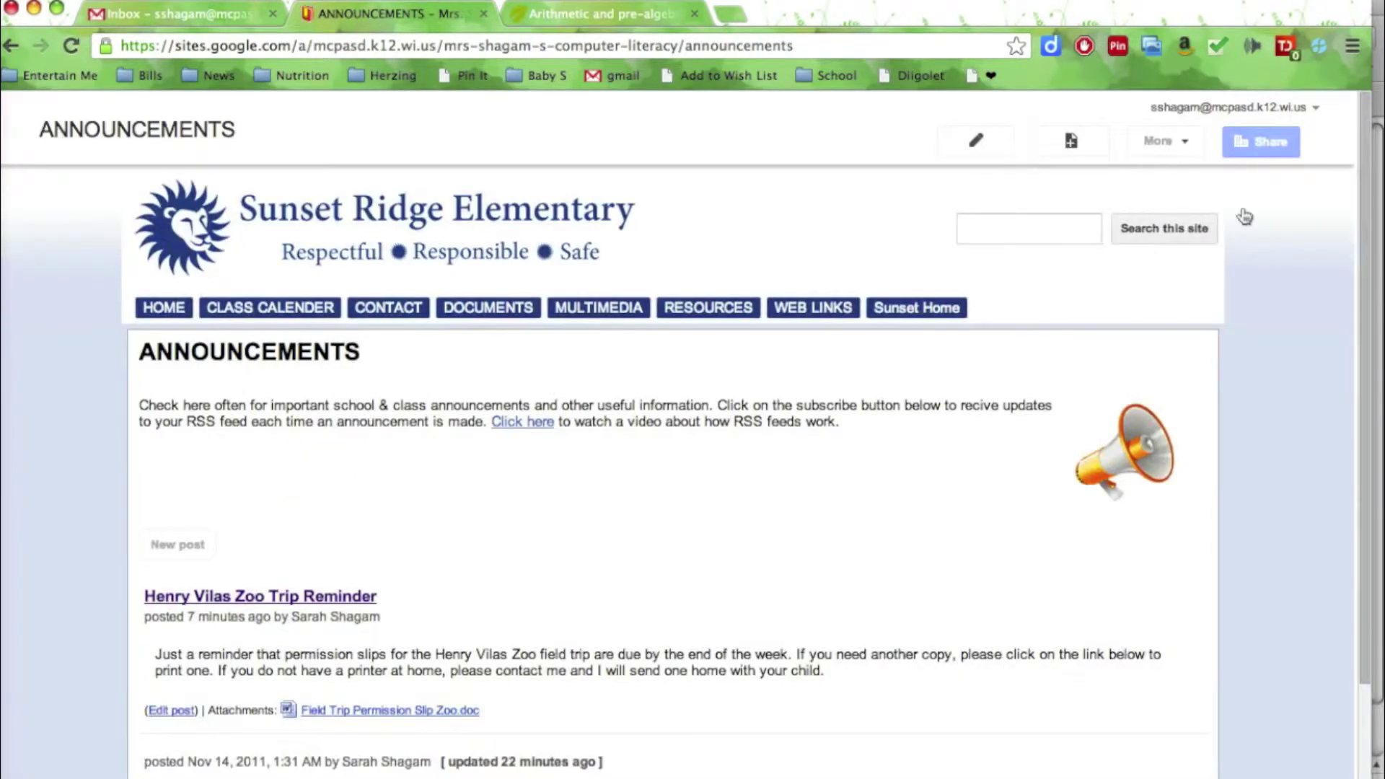
Delete the ANNOUNCEMENTS page, confirming removal of its posts and attachments
{"action": "left_click", "coordinate": [1166, 141]}
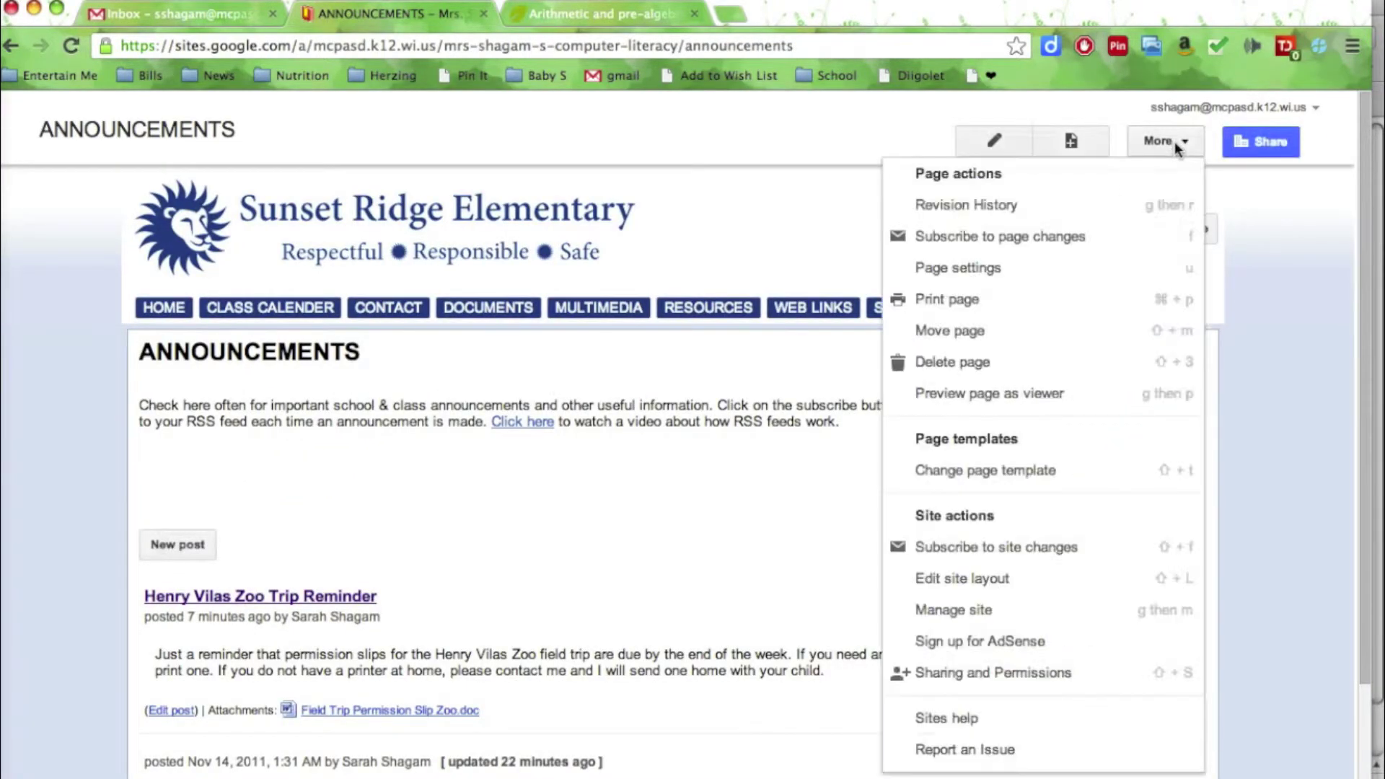
{"action": "left_click", "coordinate": [1044, 361]}
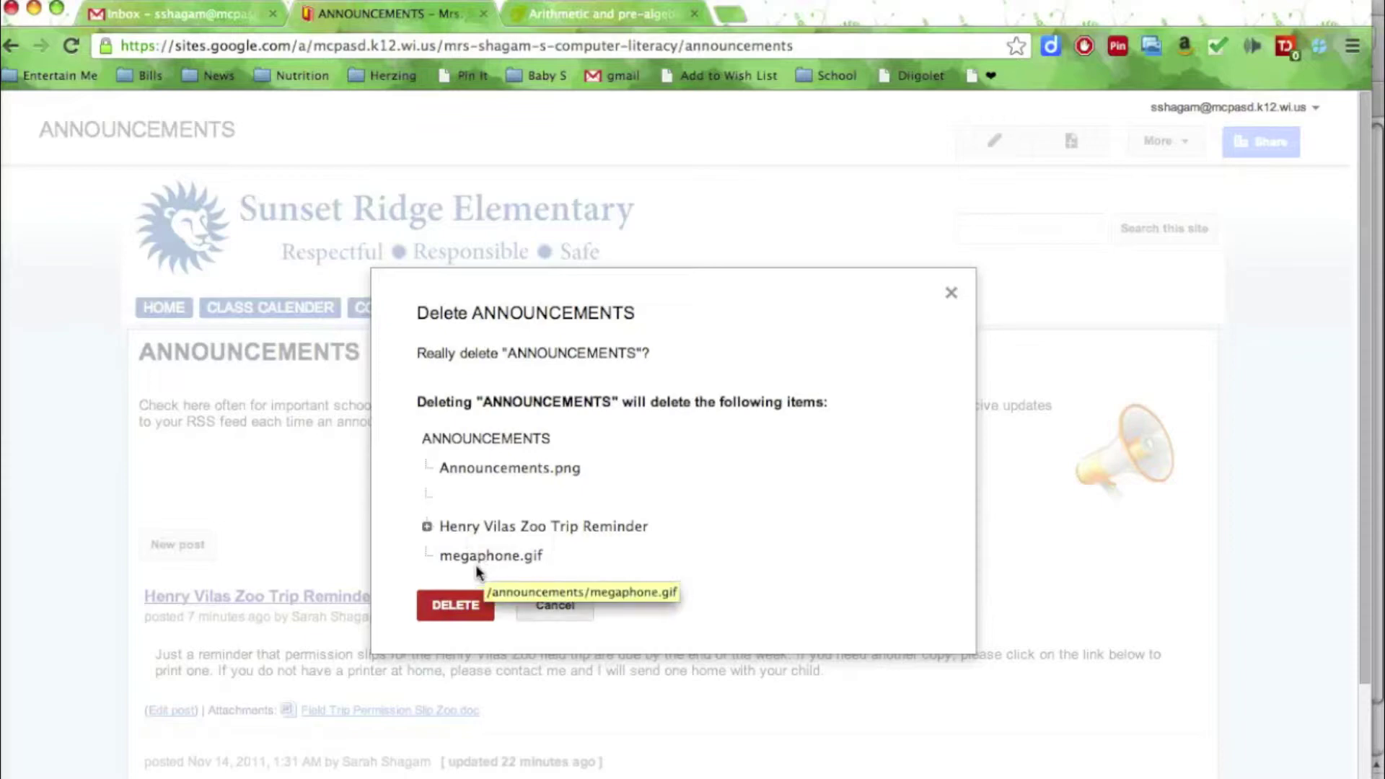
{"action": "left_click", "coordinate": [447, 608]}
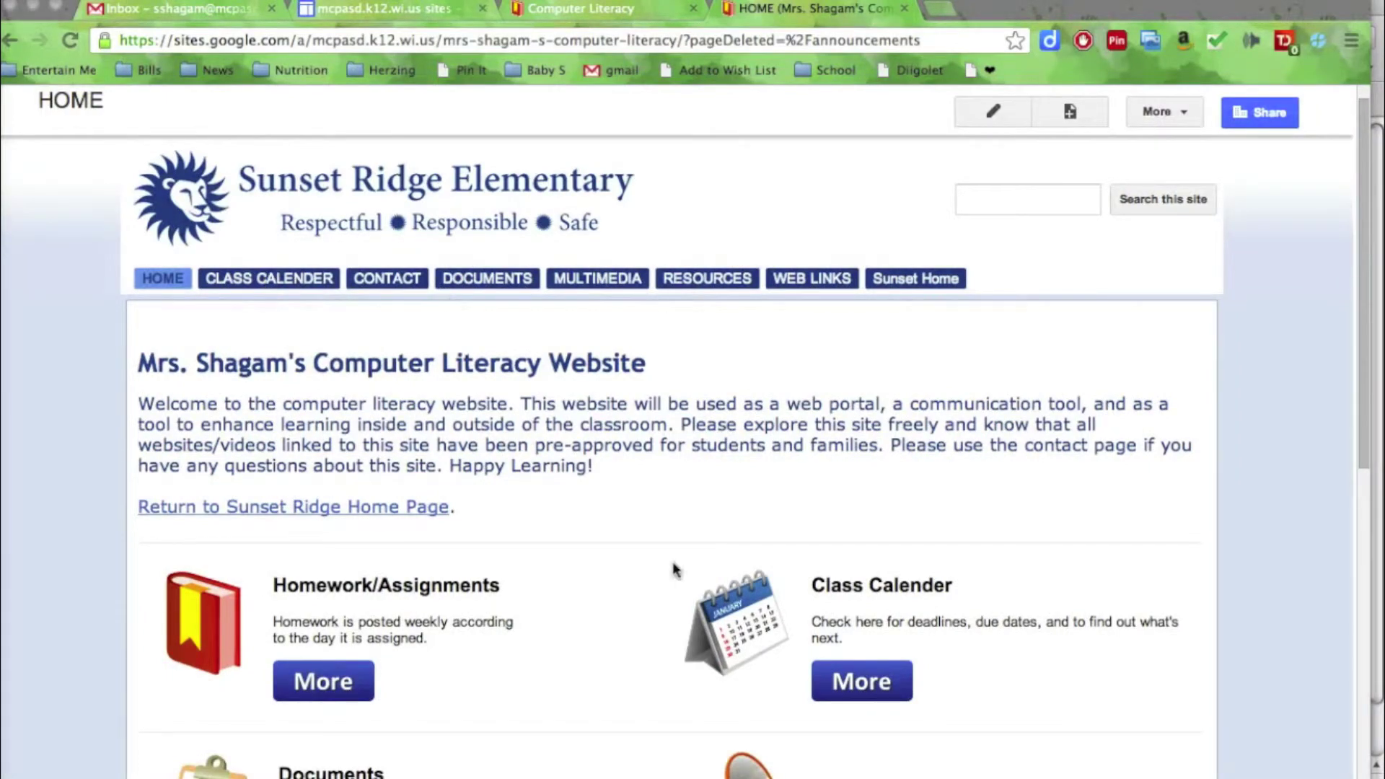
{"action": "scroll", "coordinate": [673, 567], "scroll_direction": "down", "scroll_amount": 3}
{"action": "scroll", "coordinate": [629, 476], "scroll_direction": "down", "scroll_amount": 3}
{"action": "scroll", "coordinate": [551, 467], "scroll_direction": "down", "scroll_amount": 2}
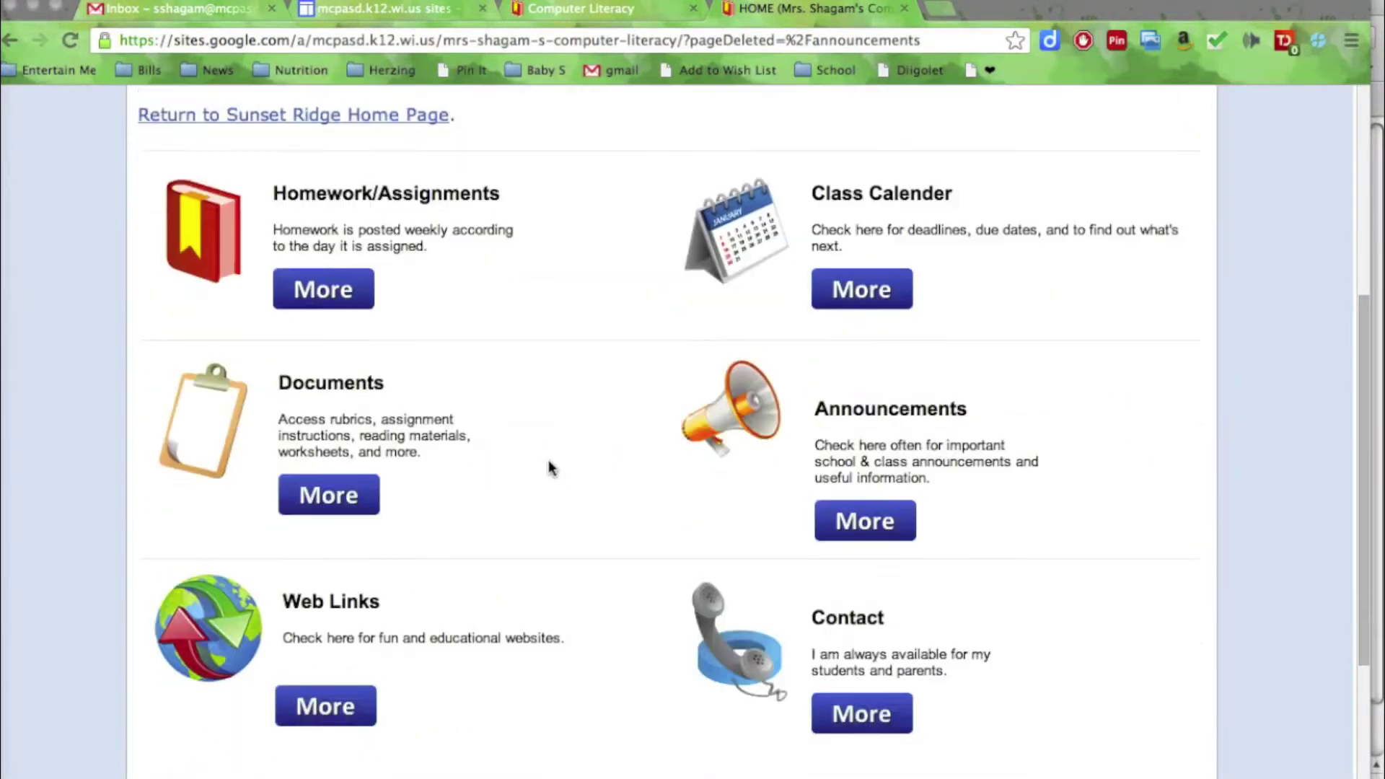
{"action": "scroll", "coordinate": [550, 467], "scroll_direction": "down", "scroll_amount": 1}
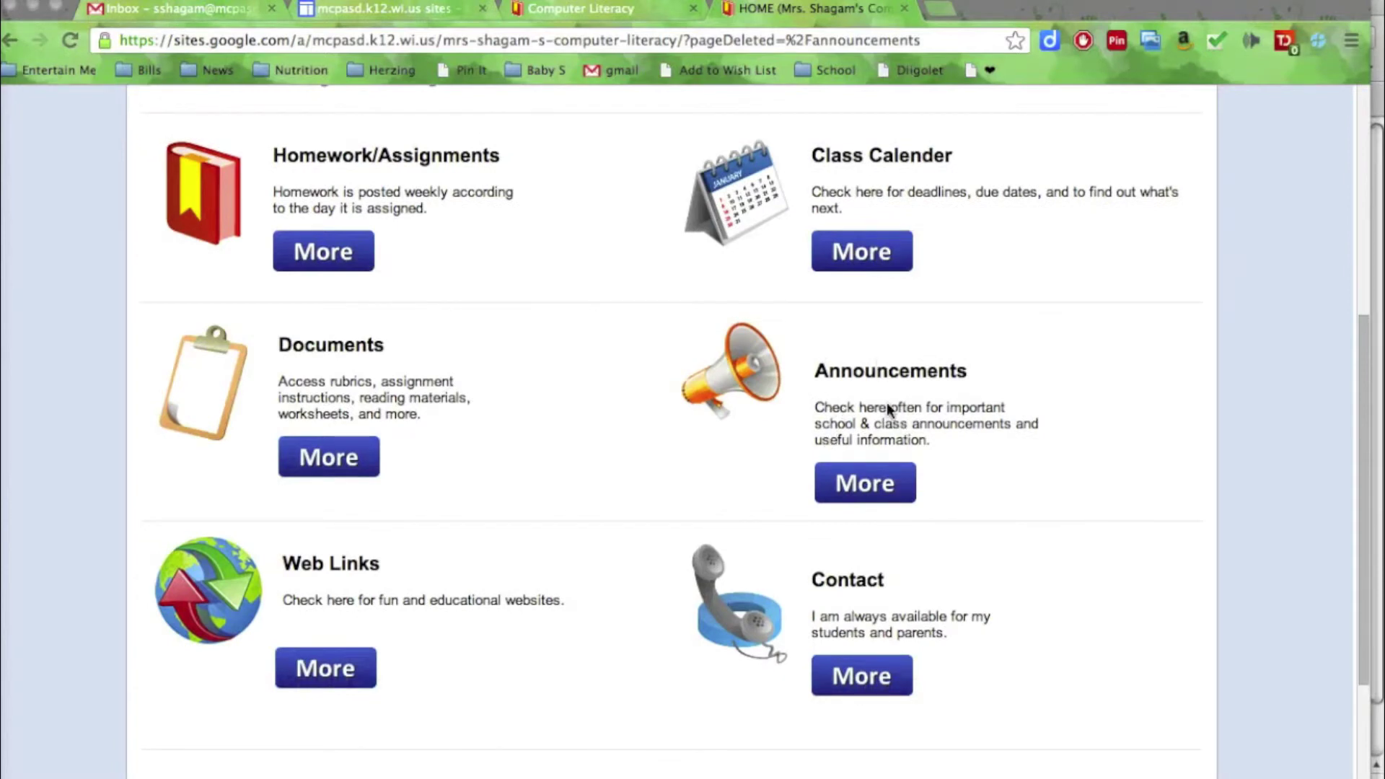
{"action": "scroll", "coordinate": [830, 424], "scroll_direction": "up", "scroll_amount": 4}
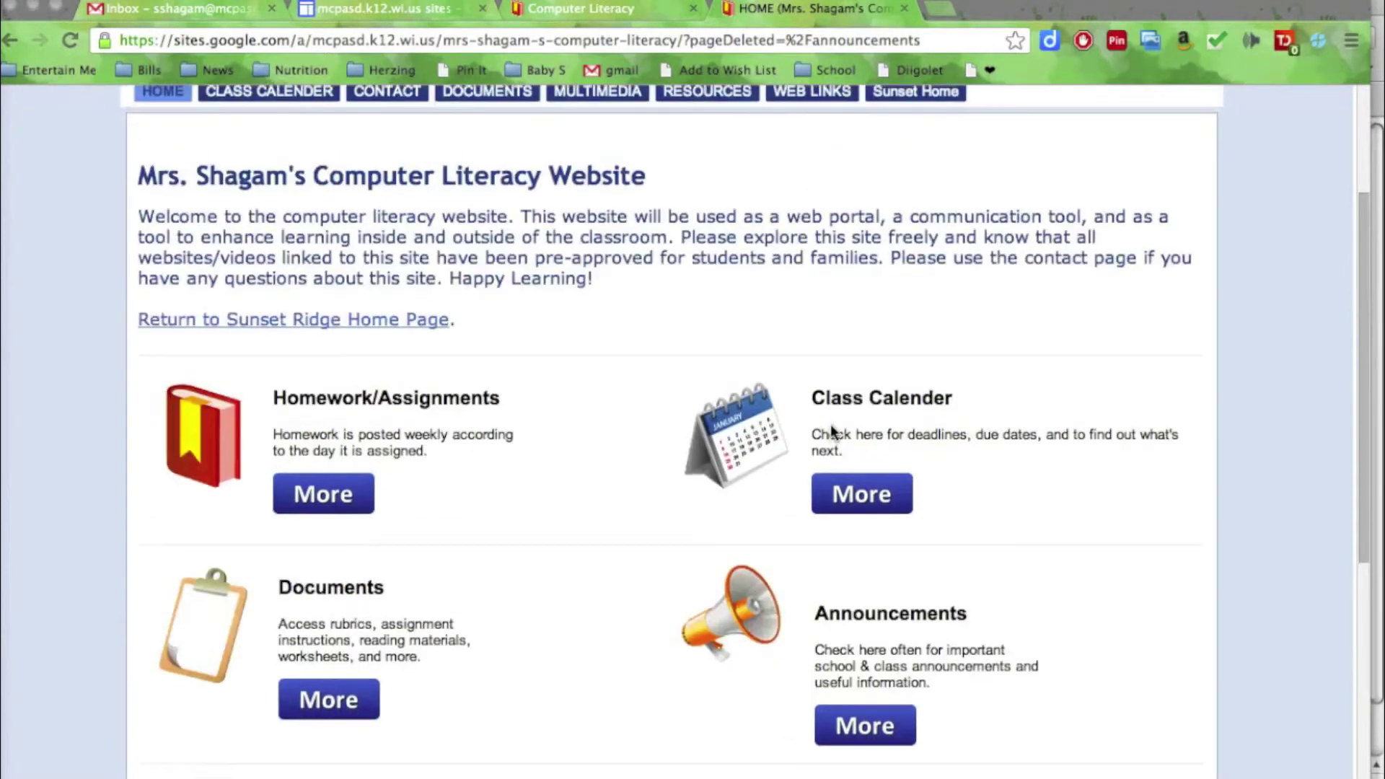
{"action": "scroll", "coordinate": [829, 424], "scroll_direction": "up", "scroll_amount": 4}
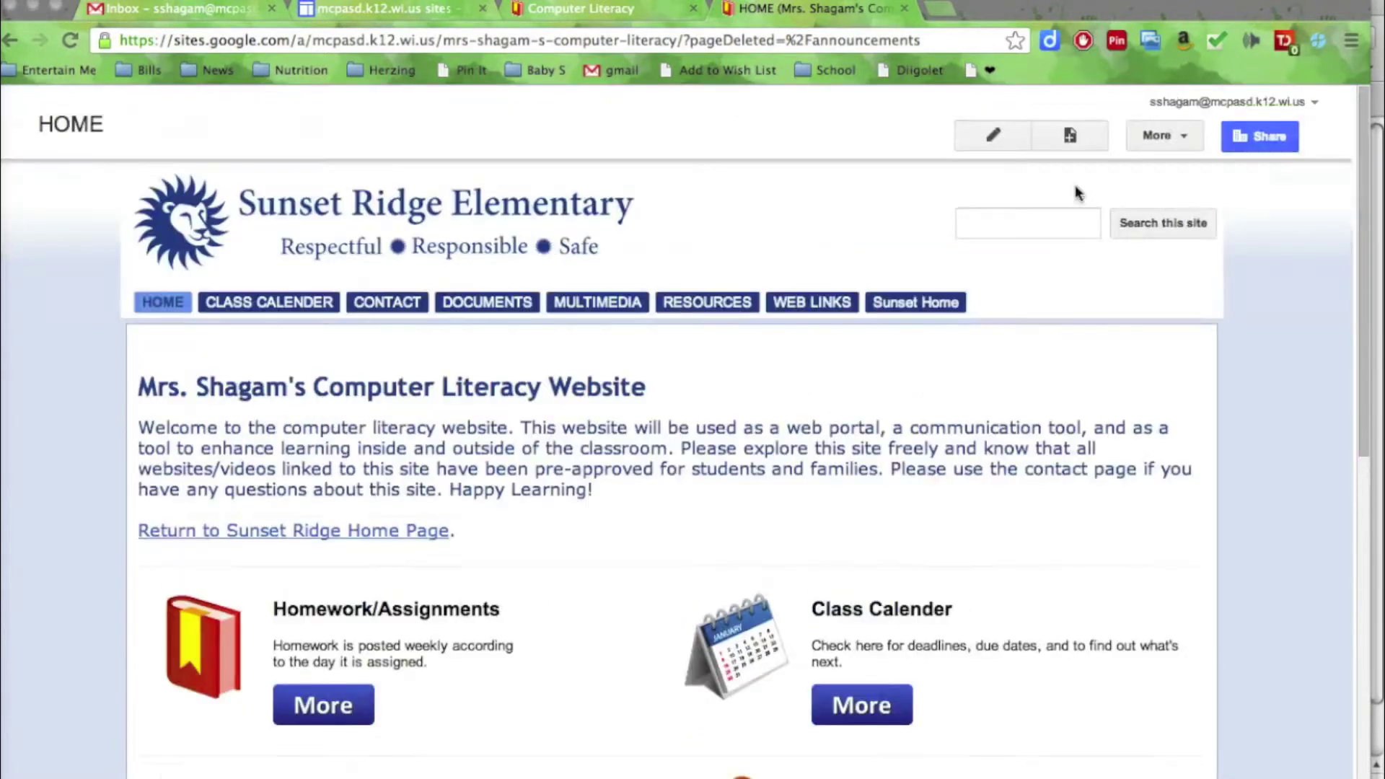
{"action": "left_click", "coordinate": [993, 135]}
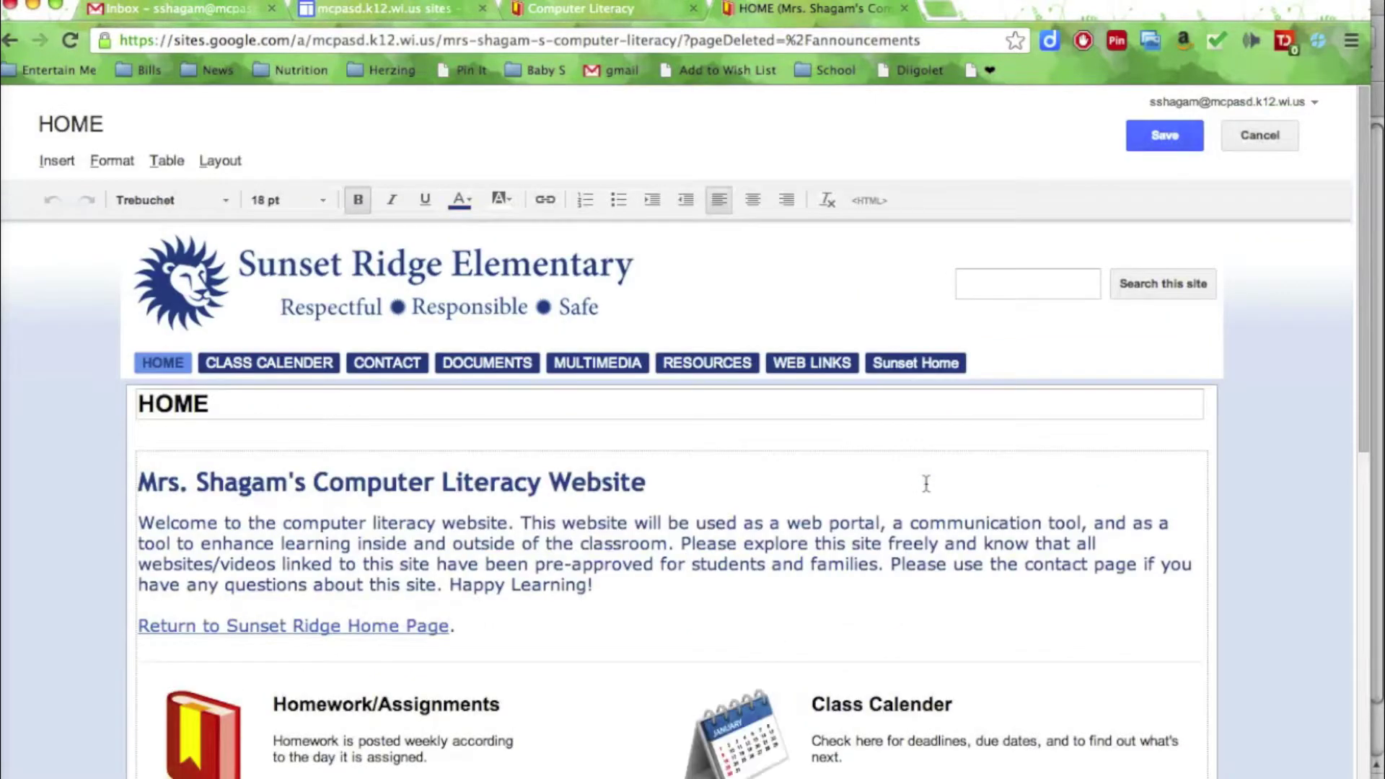
{"action": "scroll", "coordinate": [926, 487], "scroll_direction": "down", "scroll_amount": 5}
{"action": "scroll", "coordinate": [926, 486], "scroll_direction": "down", "scroll_amount": 2}
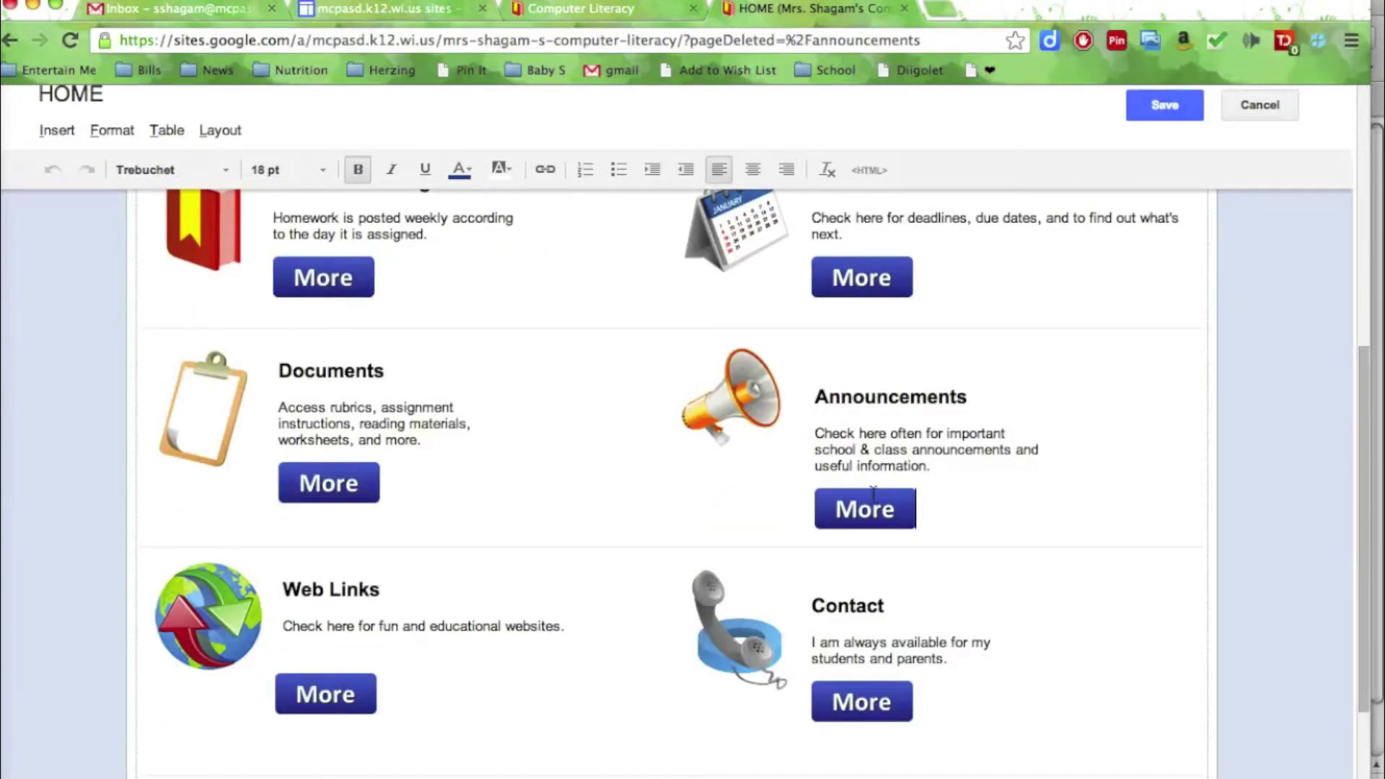
Delete the Announcements block contents and paste the cut Contact content into that cell beside Documents
{"action": "left_click_drag", "start_coordinate": [862, 483], "coordinate": [692, 357]}
{"action": "key", "text": "BackSpace"}
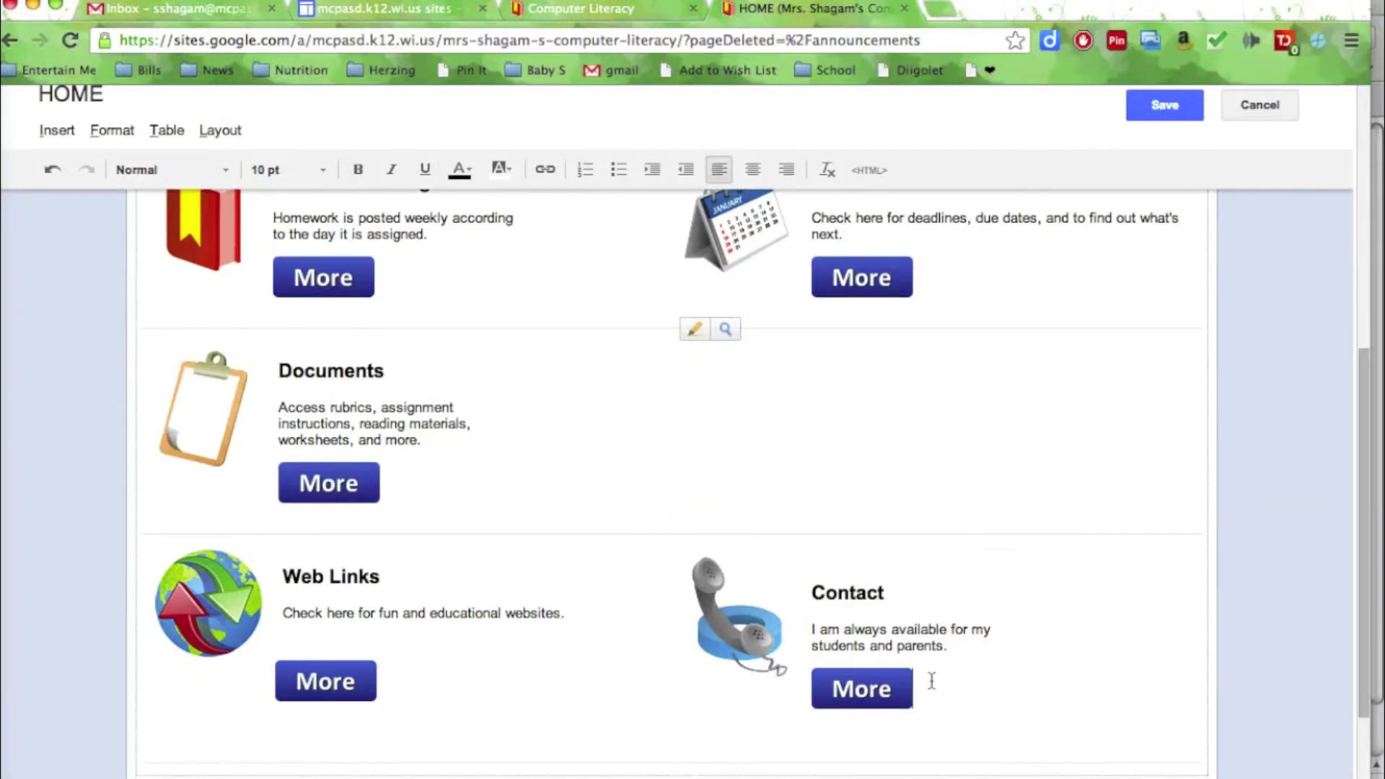
{"action": "left_click_drag", "start_coordinate": [930, 693], "coordinate": [724, 576]}
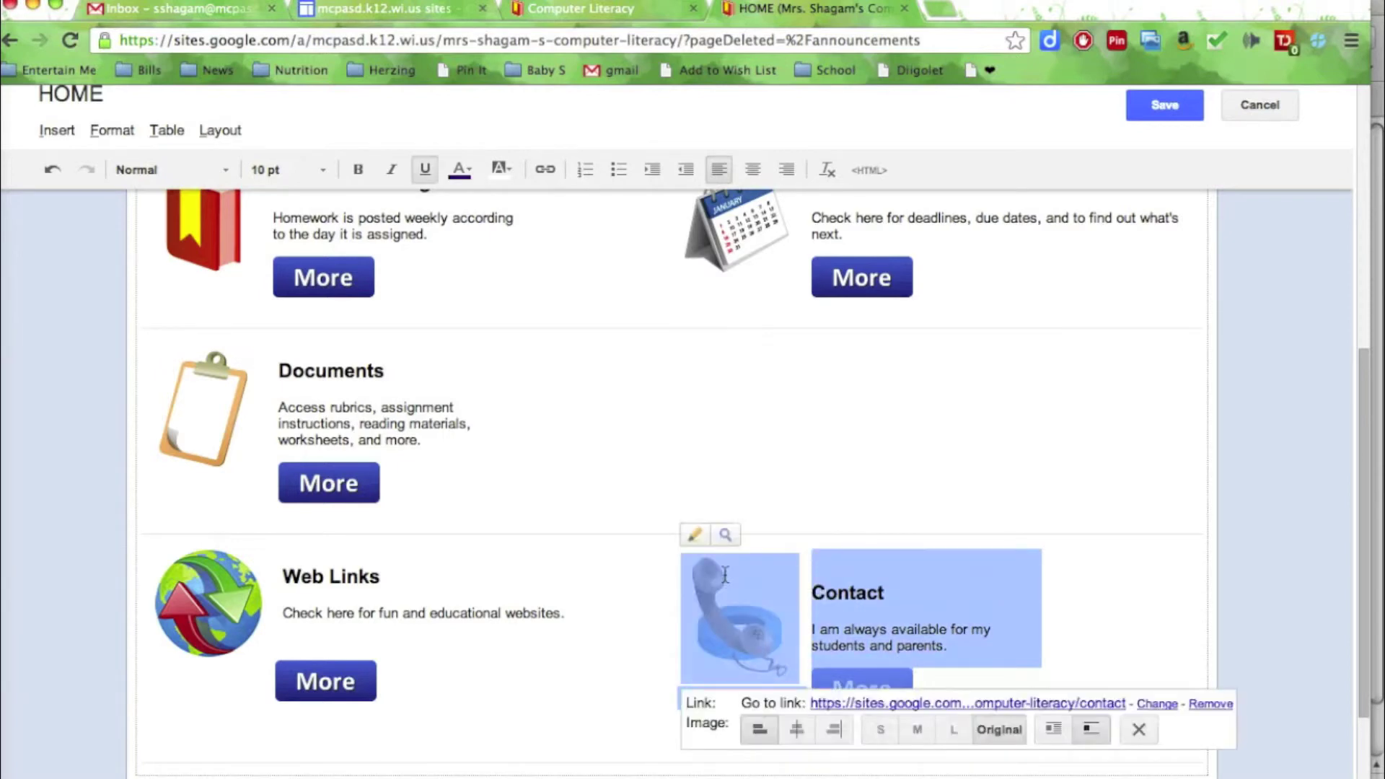
{"action": "key", "text": "ctrl+x"}
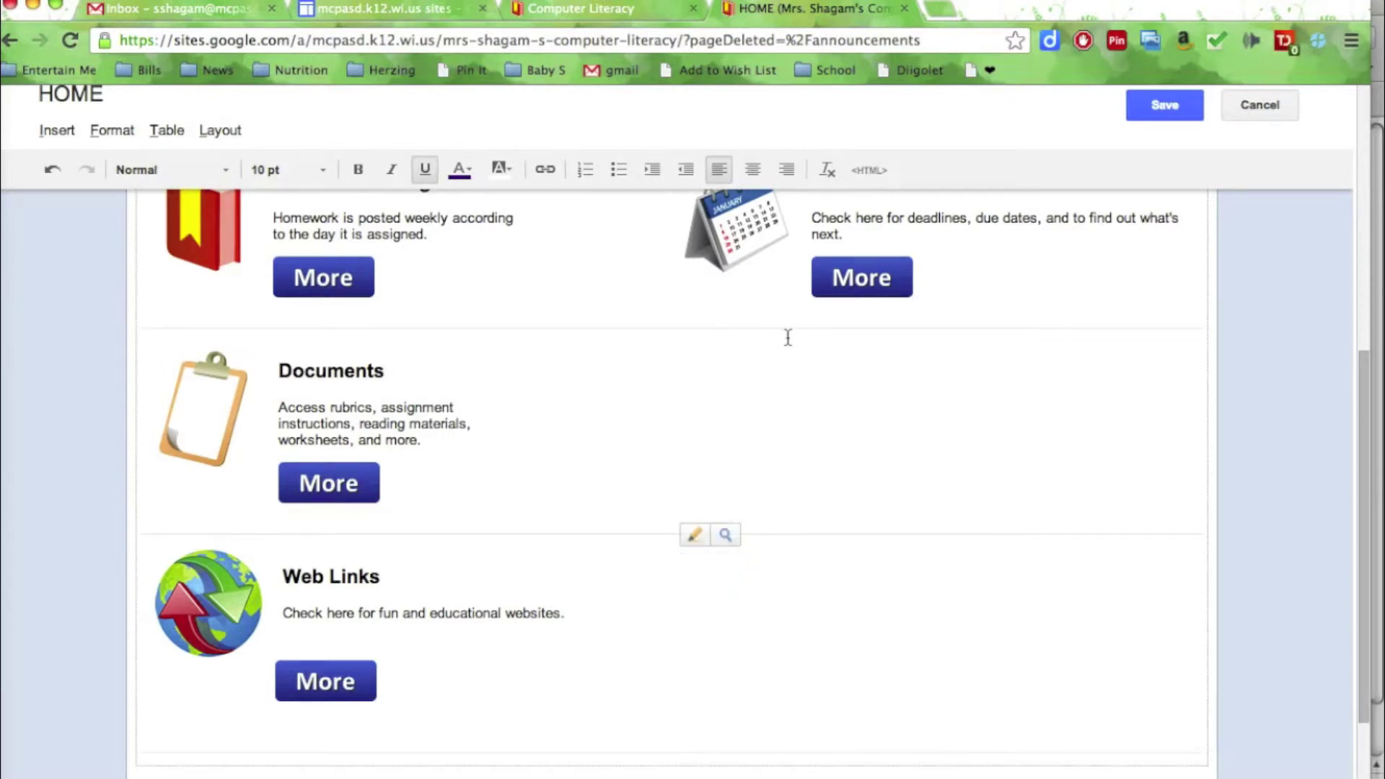
{"action": "left_click", "coordinate": [732, 381]}
{"action": "key", "text": "ctrl+v"}
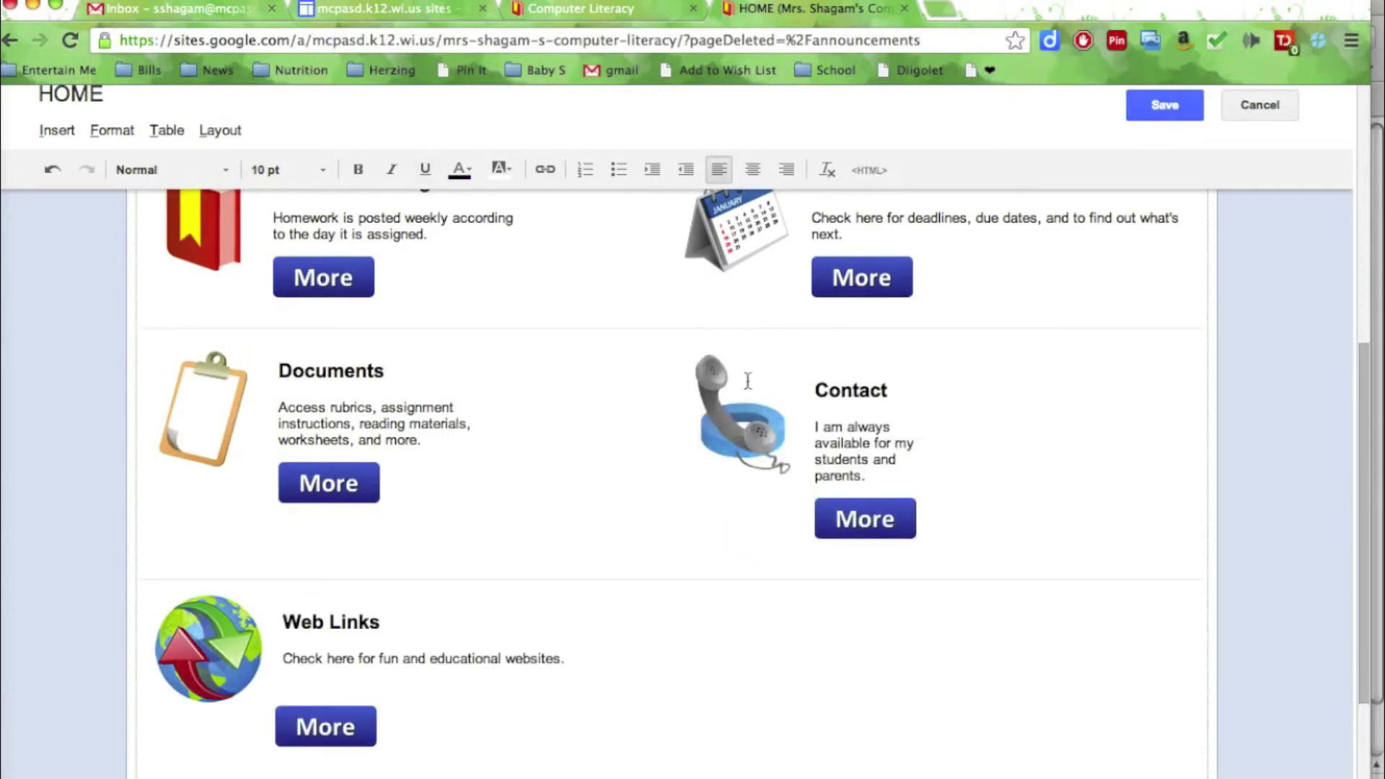
{"action": "left_click", "coordinate": [1002, 414]}
{"action": "scroll", "coordinate": [1002, 413], "scroll_direction": "up", "scroll_amount": 3}
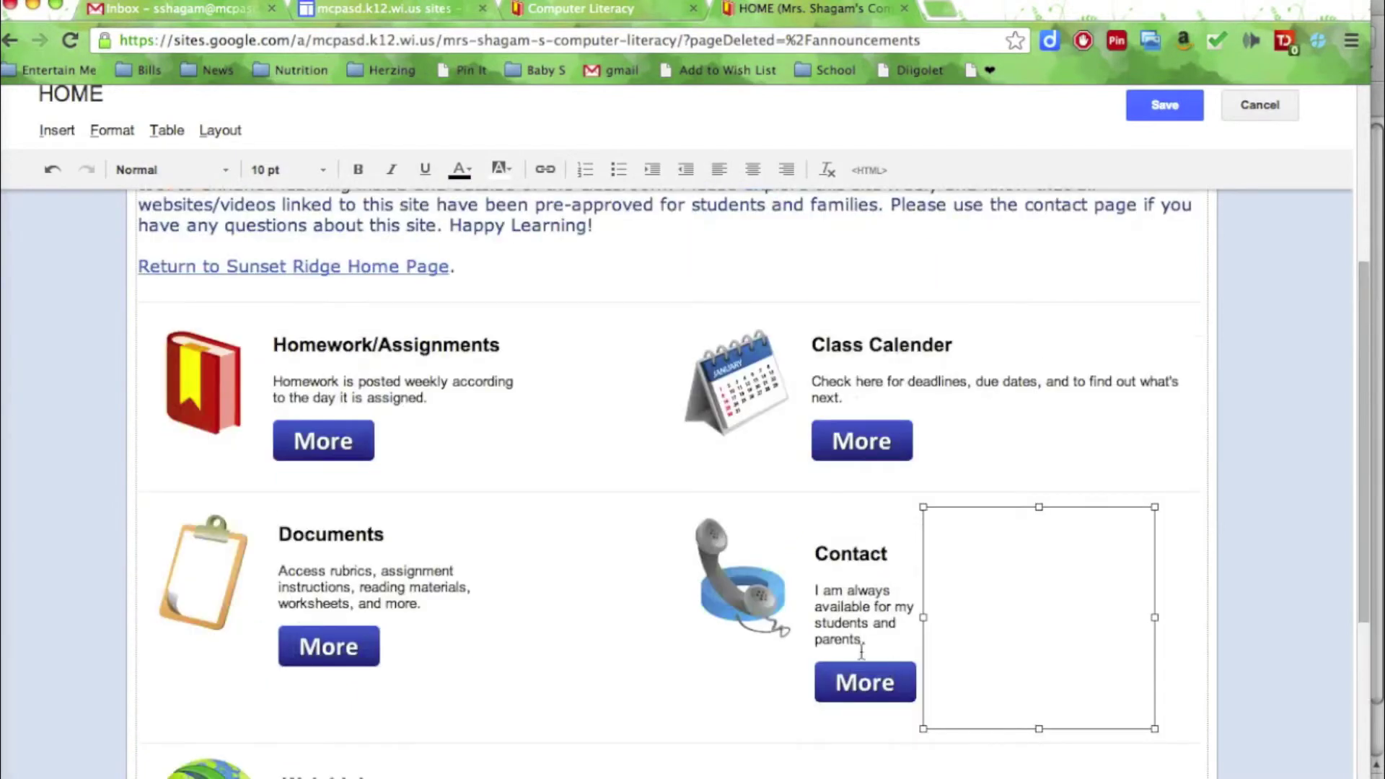
Select and delete the Contact heading, text and More button, then undo the deletion
{"action": "left_click", "coordinate": [801, 539]}
{"action": "left_click_drag", "start_coordinate": [814, 547], "coordinate": [926, 691]}
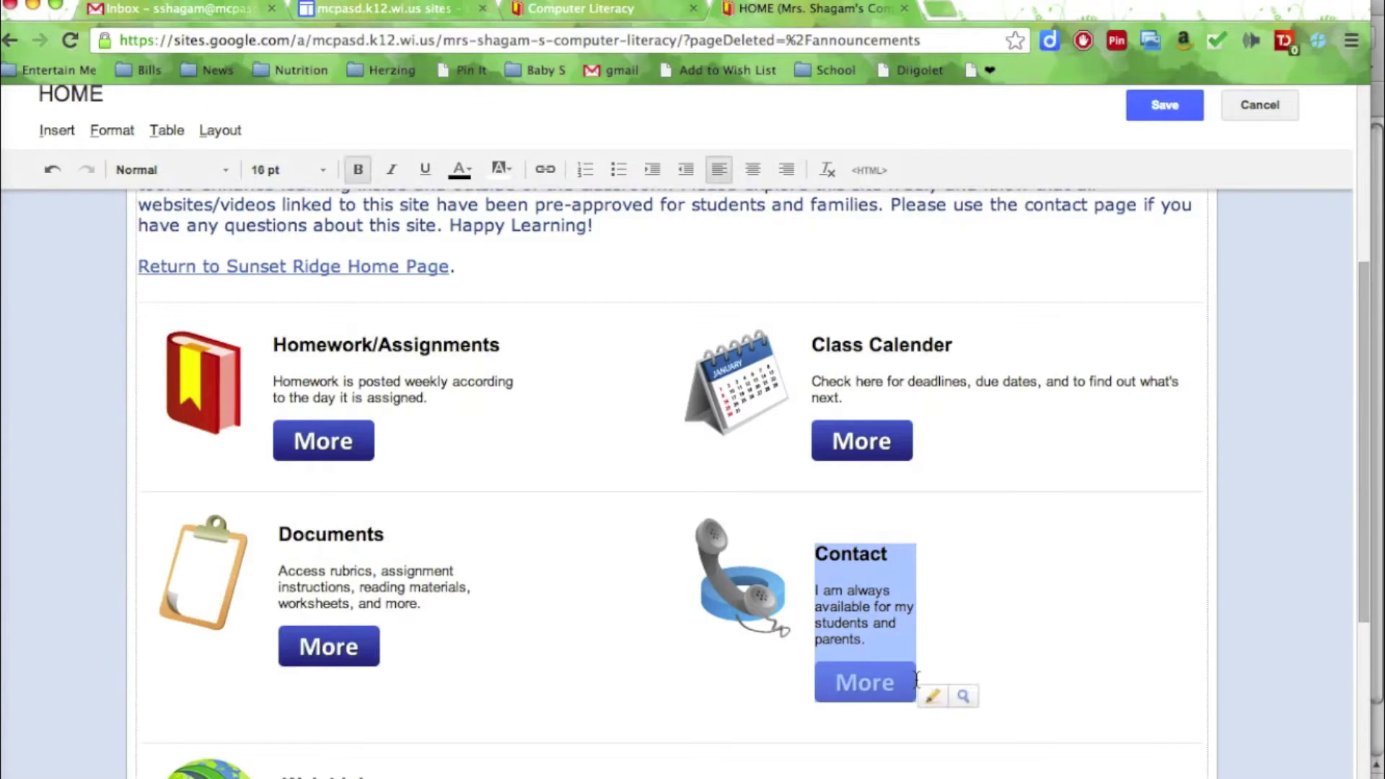
{"action": "key", "text": "BackSpace"}
{"action": "key", "text": "ctrl+z"}
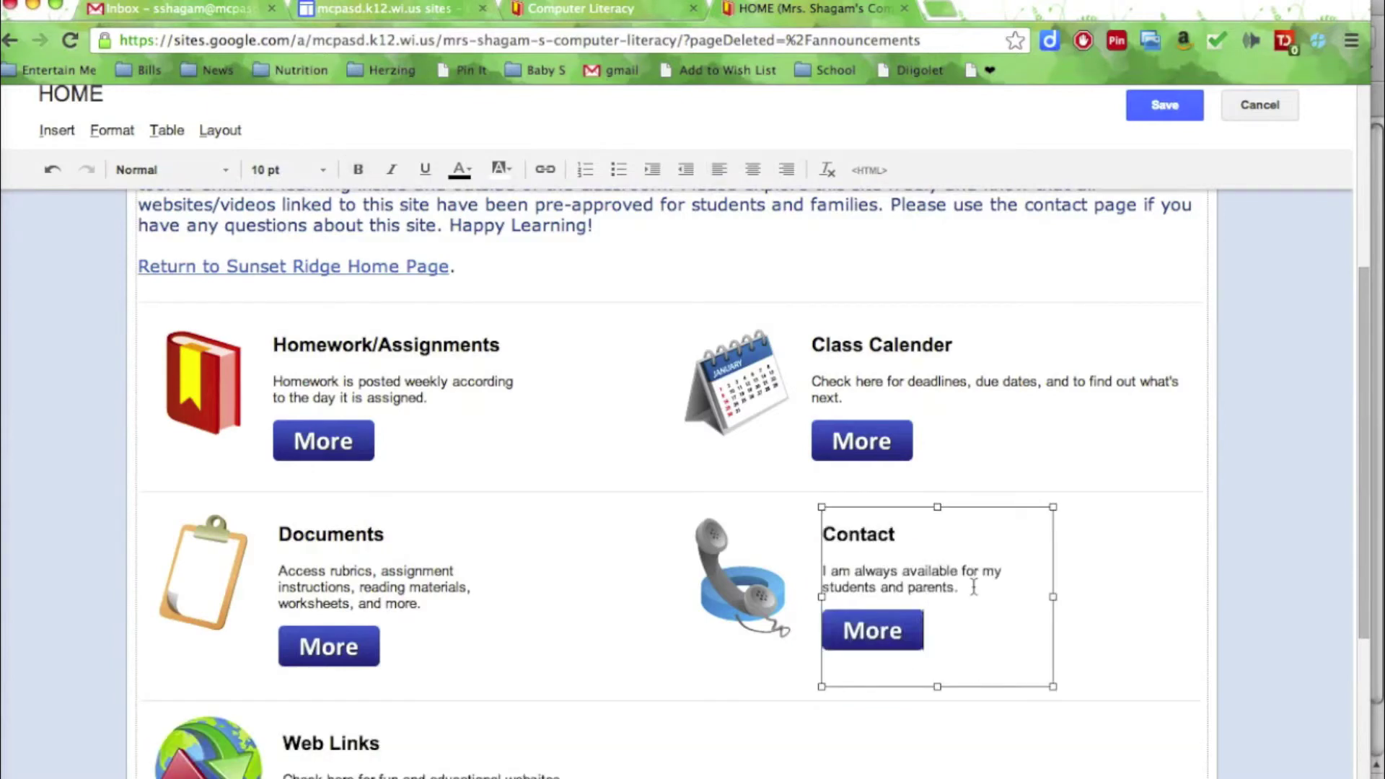
{"action": "left_click", "coordinate": [1046, 579]}
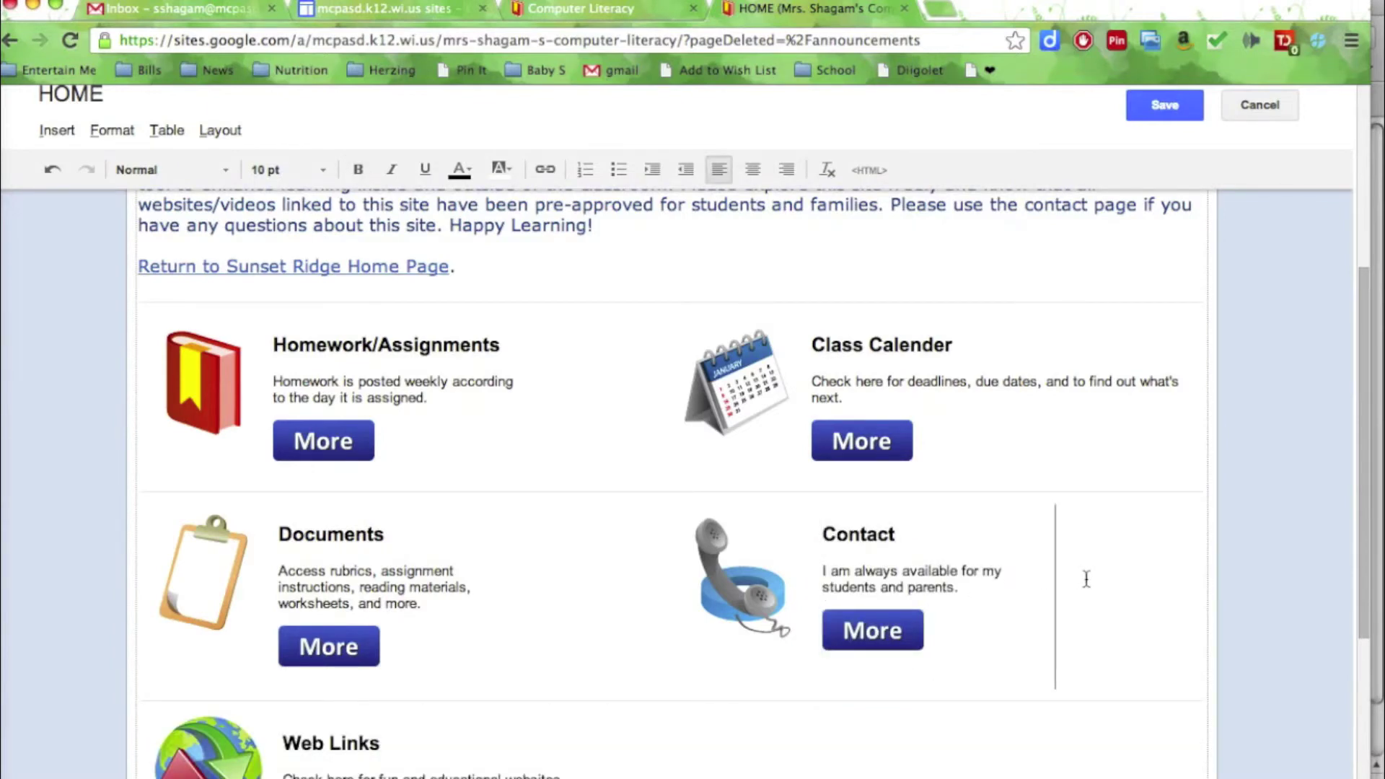
{"action": "left_click", "coordinate": [996, 580]}
Widen the Contact cell so its text fits, and save the home page
{"action": "left_click", "coordinate": [996, 560]}
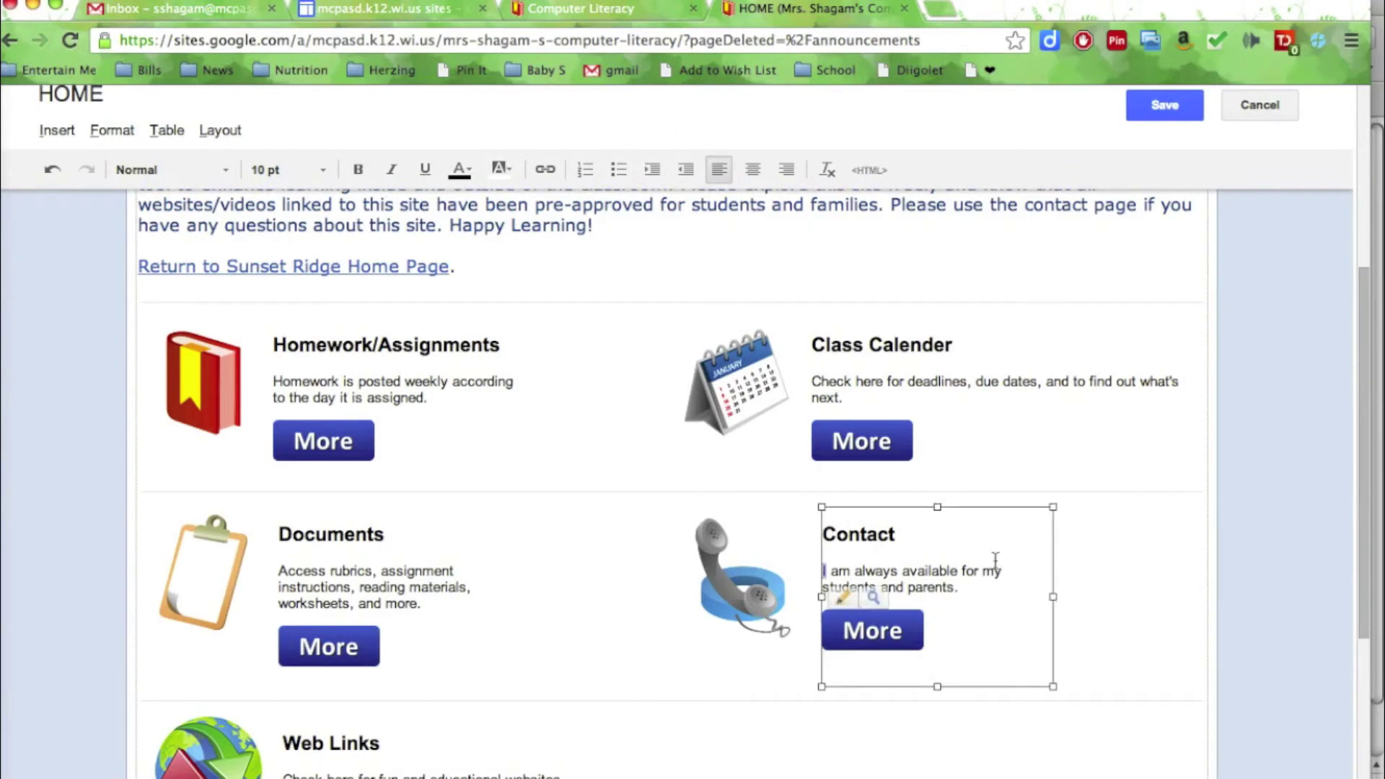
{"action": "mouse_move", "coordinate": [1049, 596]}
{"action": "left_mouse_down"}
{"action": "mouse_move", "coordinate": [1139, 592]}
{"action": "mouse_move", "coordinate": [1114, 591]}
{"action": "left_mouse_up"}
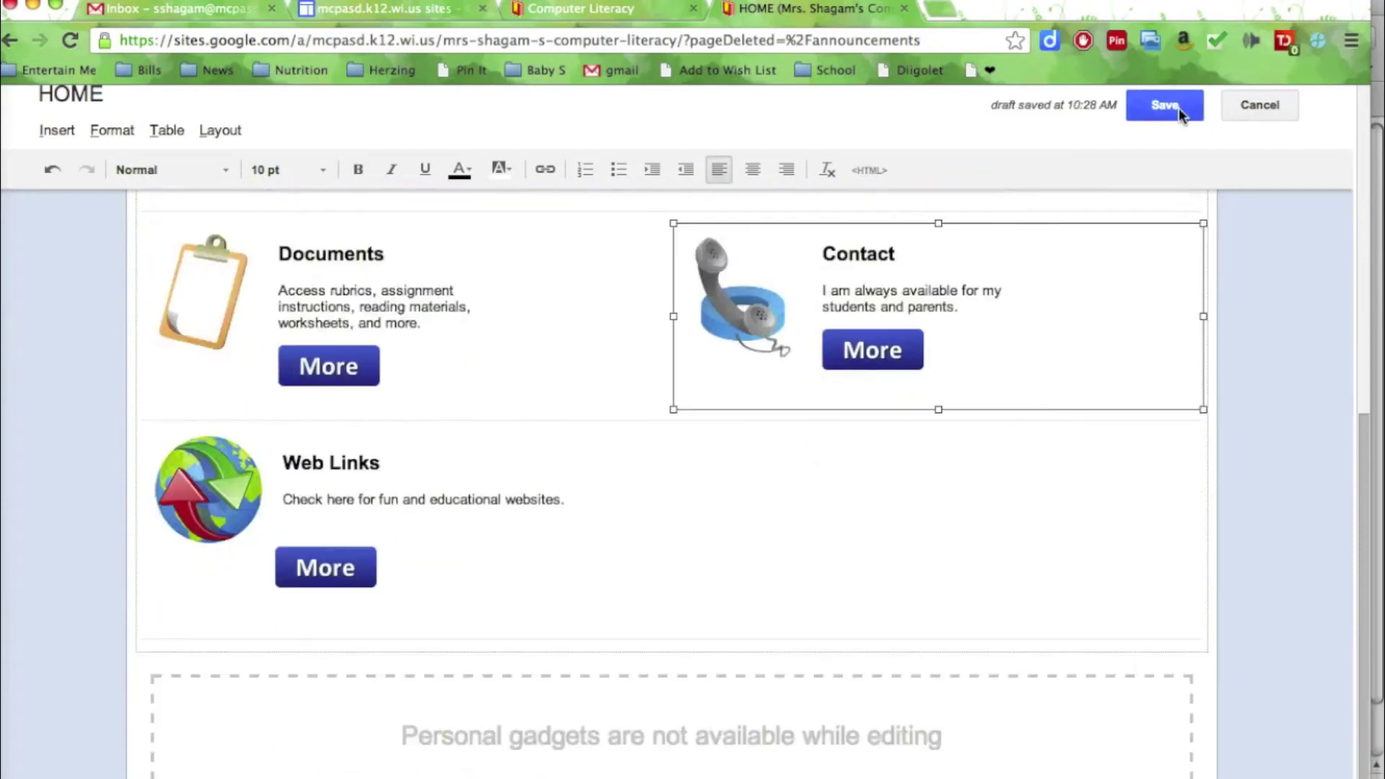
{"action": "left_click", "coordinate": [1169, 106]}
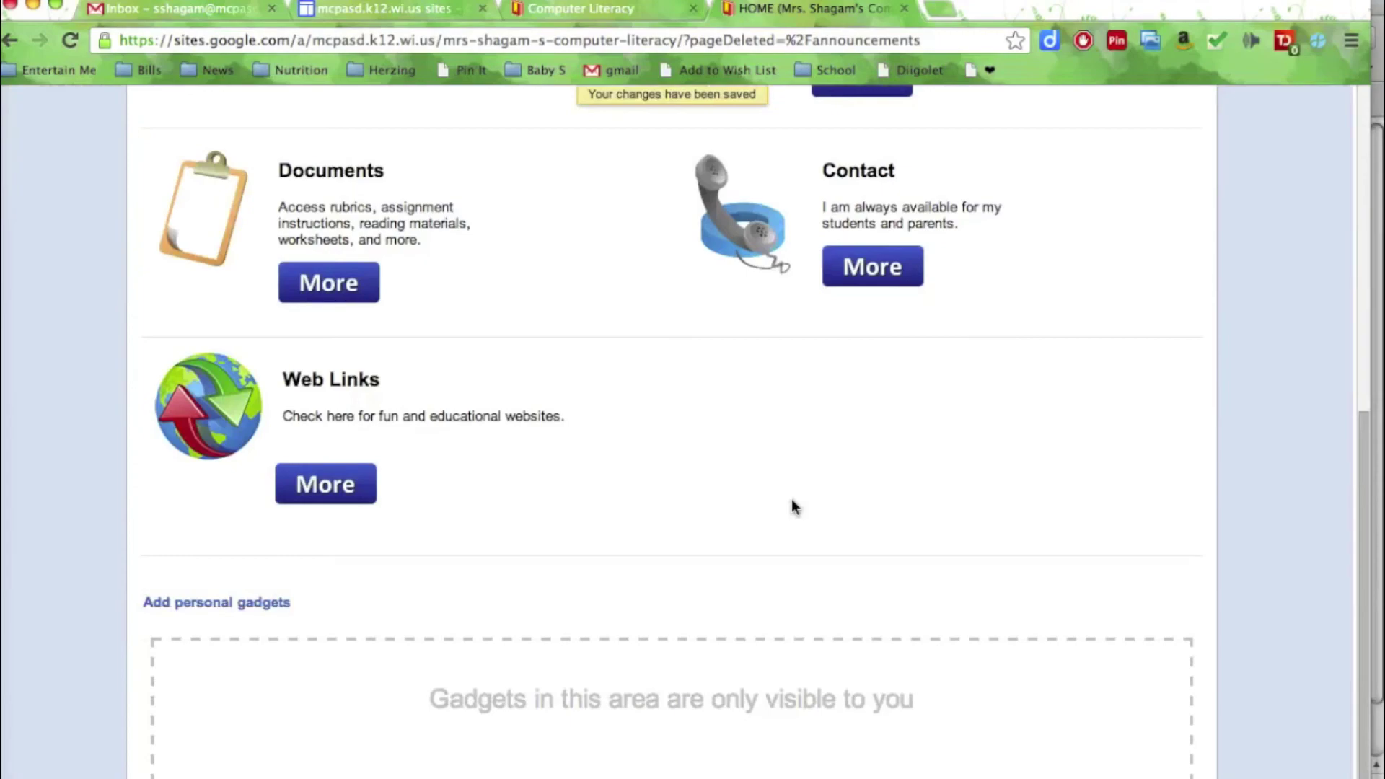
{"action": "scroll", "coordinate": [791, 499], "scroll_direction": "down", "scroll_amount": 5}
{"action": "scroll", "coordinate": [791, 498], "scroll_direction": "up", "scroll_amount": 2}
{"action": "scroll", "coordinate": [792, 499], "scroll_direction": "up", "scroll_amount": 3}
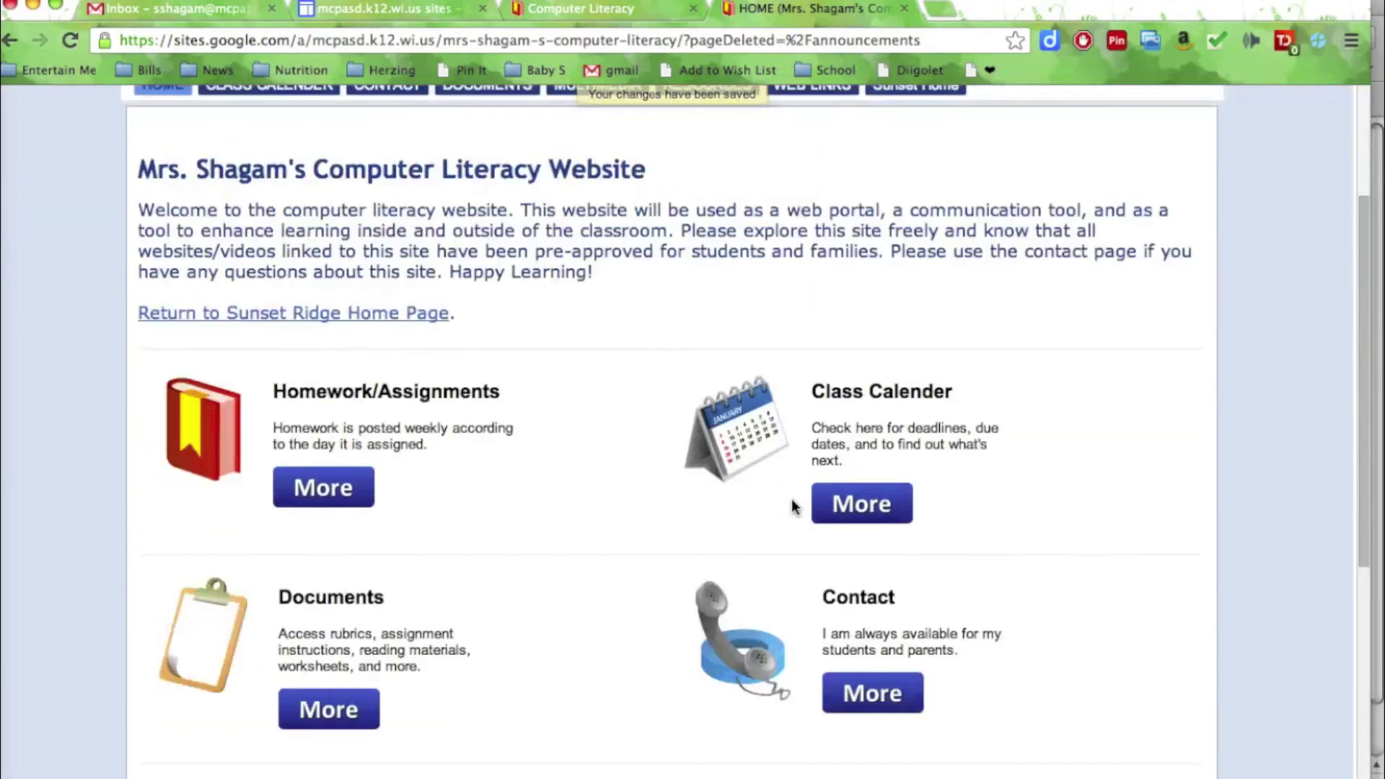
{"action": "scroll", "coordinate": [791, 499], "scroll_direction": "up", "scroll_amount": 2}
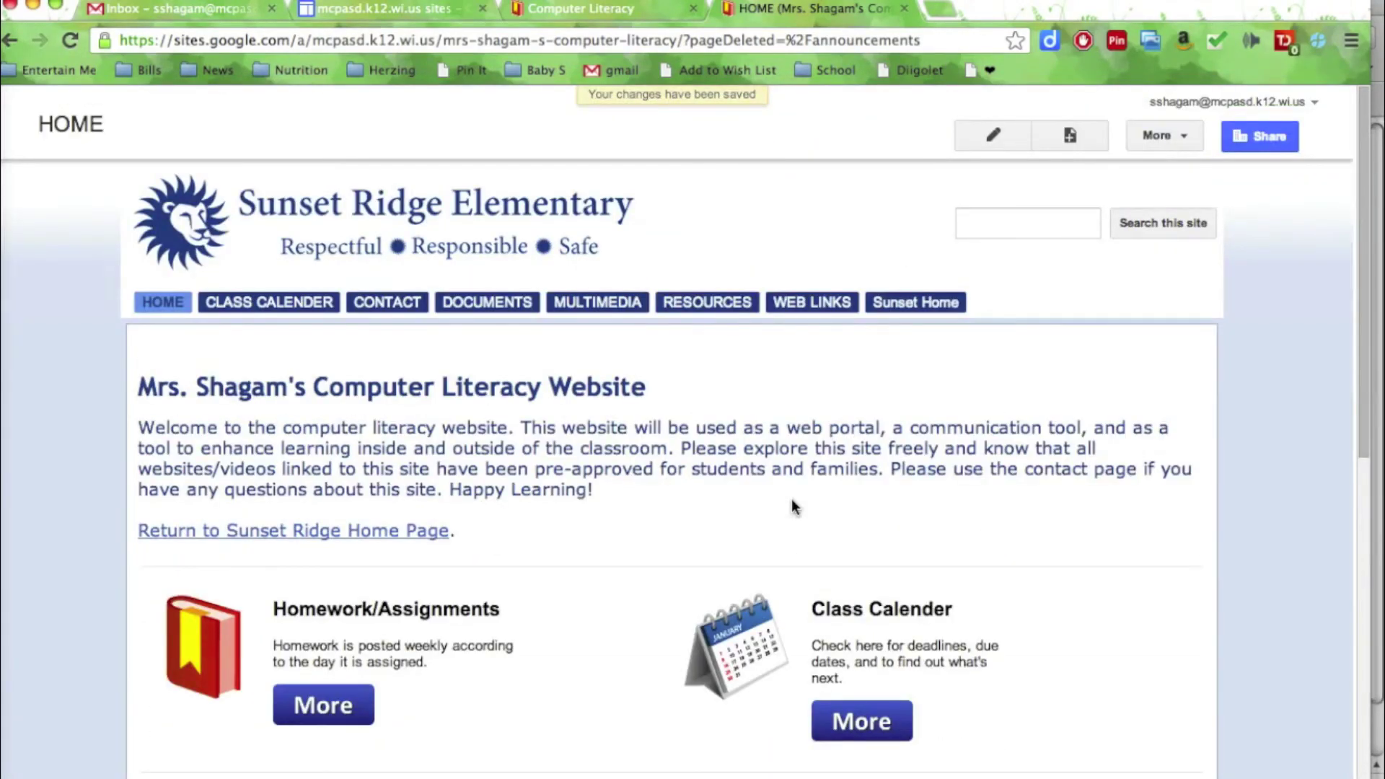